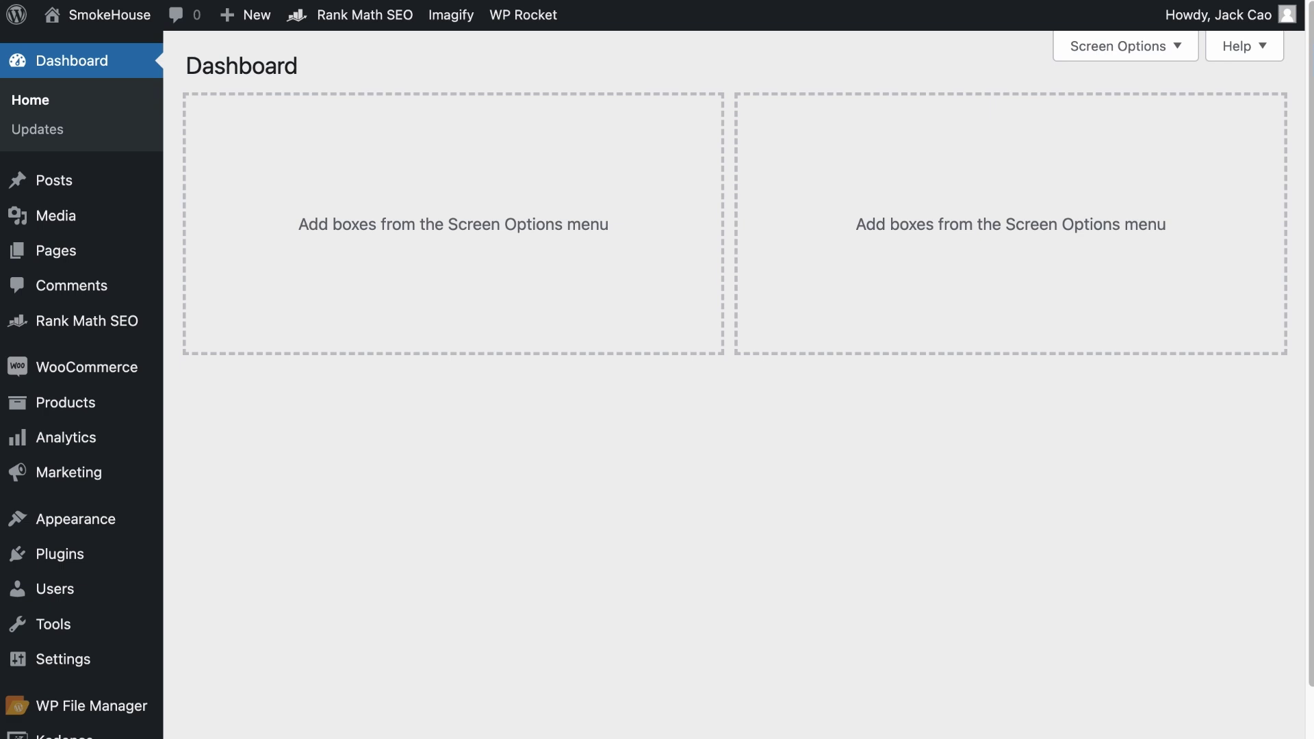
Step: Open the robots.txt editor in Rank Math SEO's general settings to examine the site's crawl rules
mouse_move(91, 322)
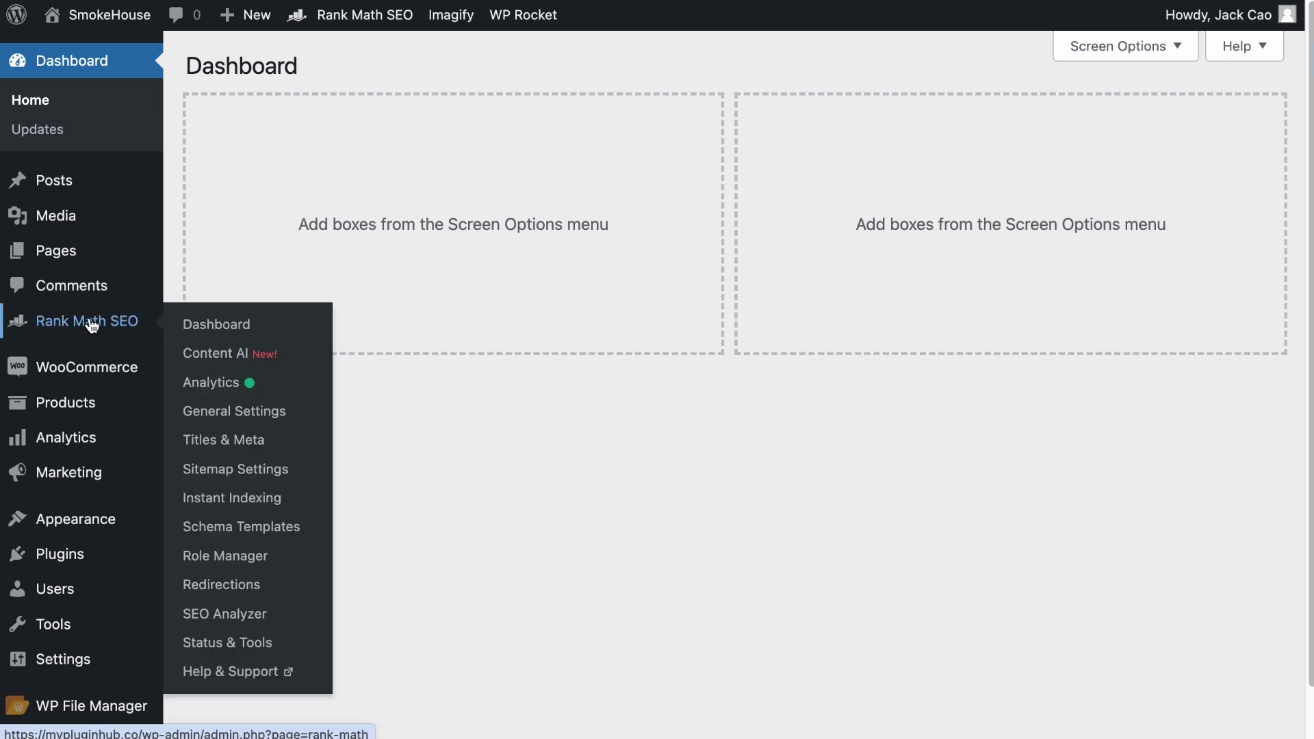
click(193, 412)
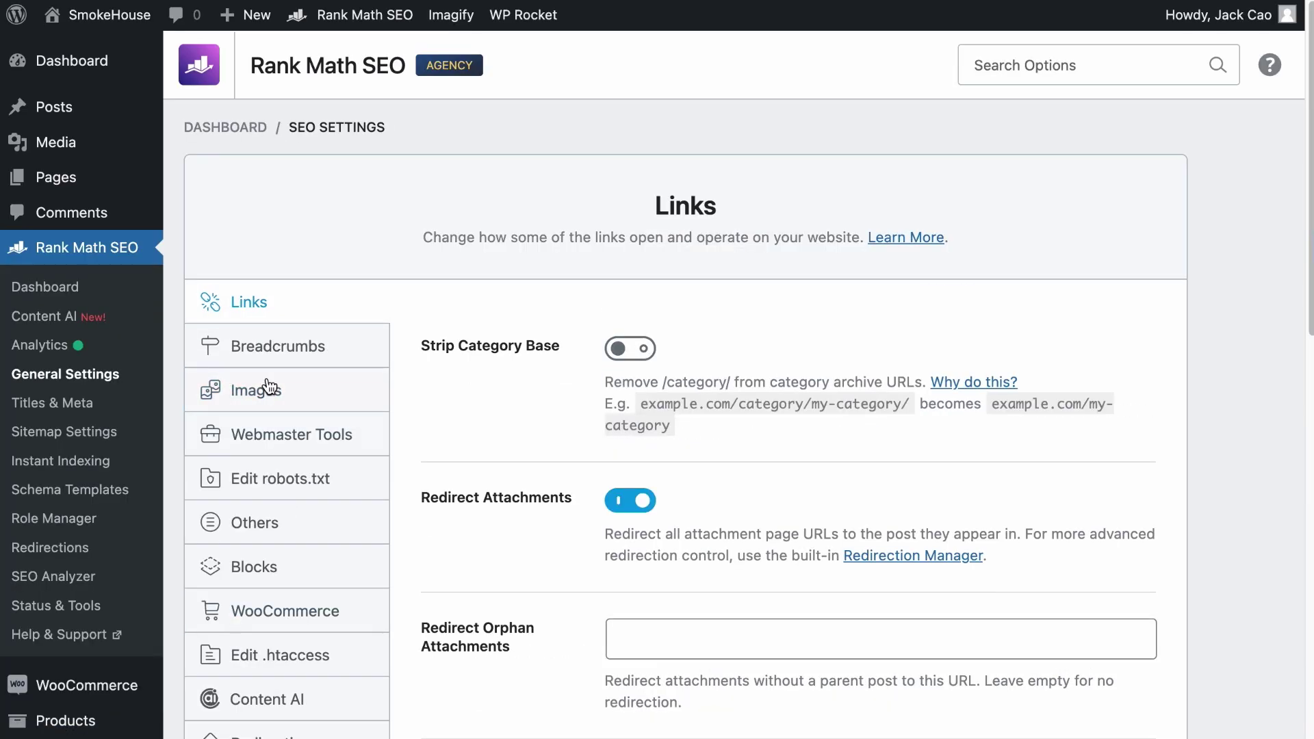
click(250, 498)
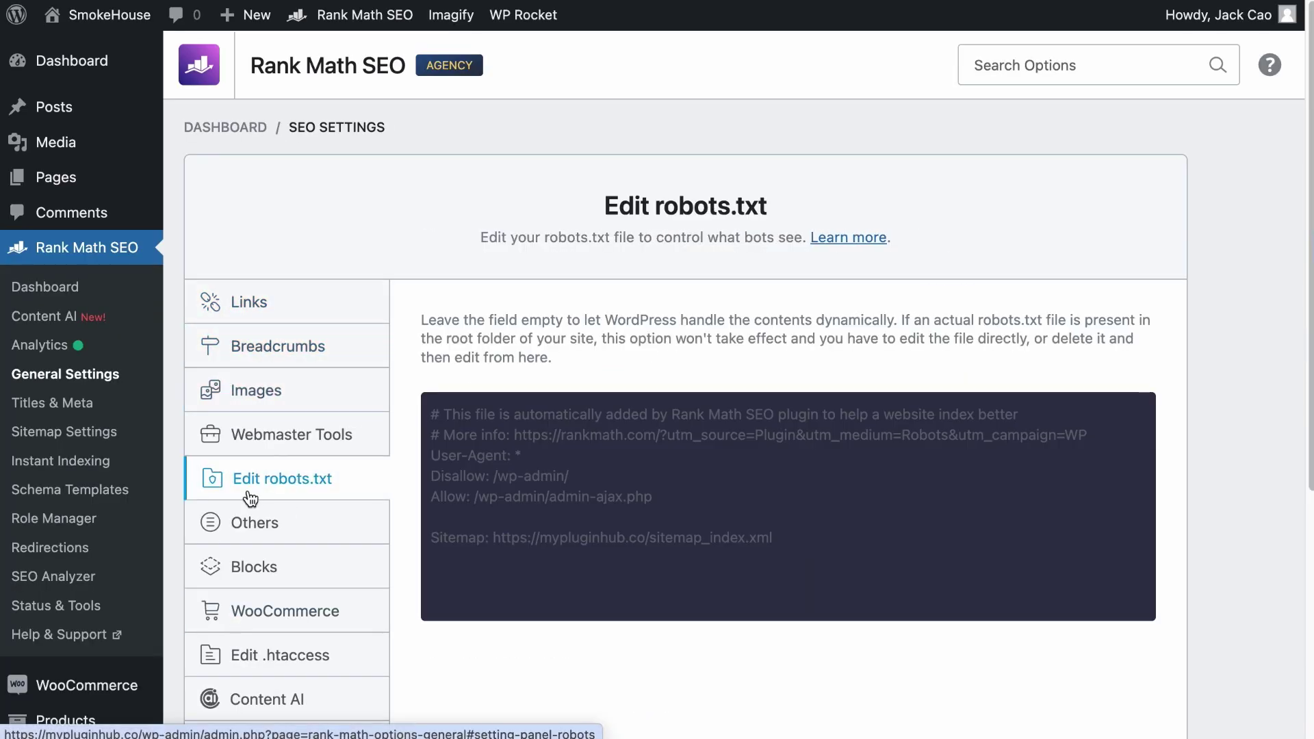
click(829, 500)
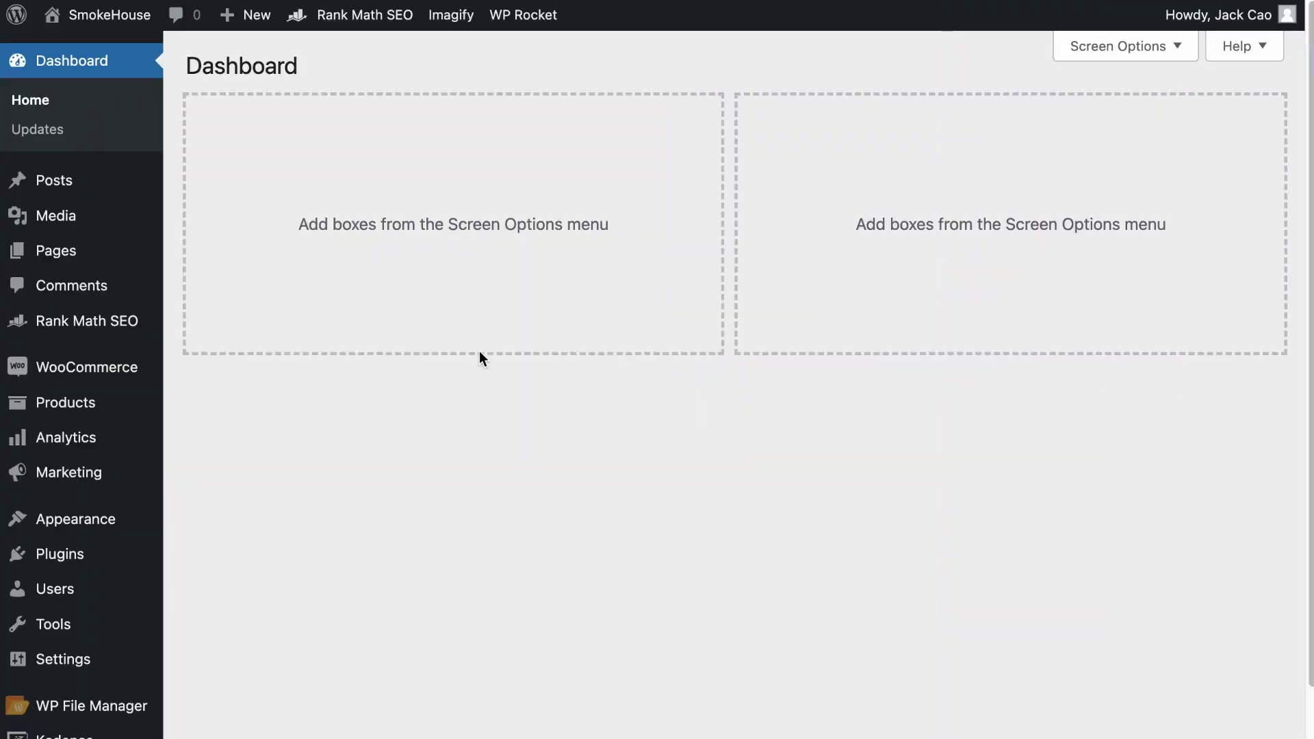
Step: Filter the posts list with Rank Math's Orphan Posts option and look through the listed posts
mouse_move(82, 199)
click(197, 192)
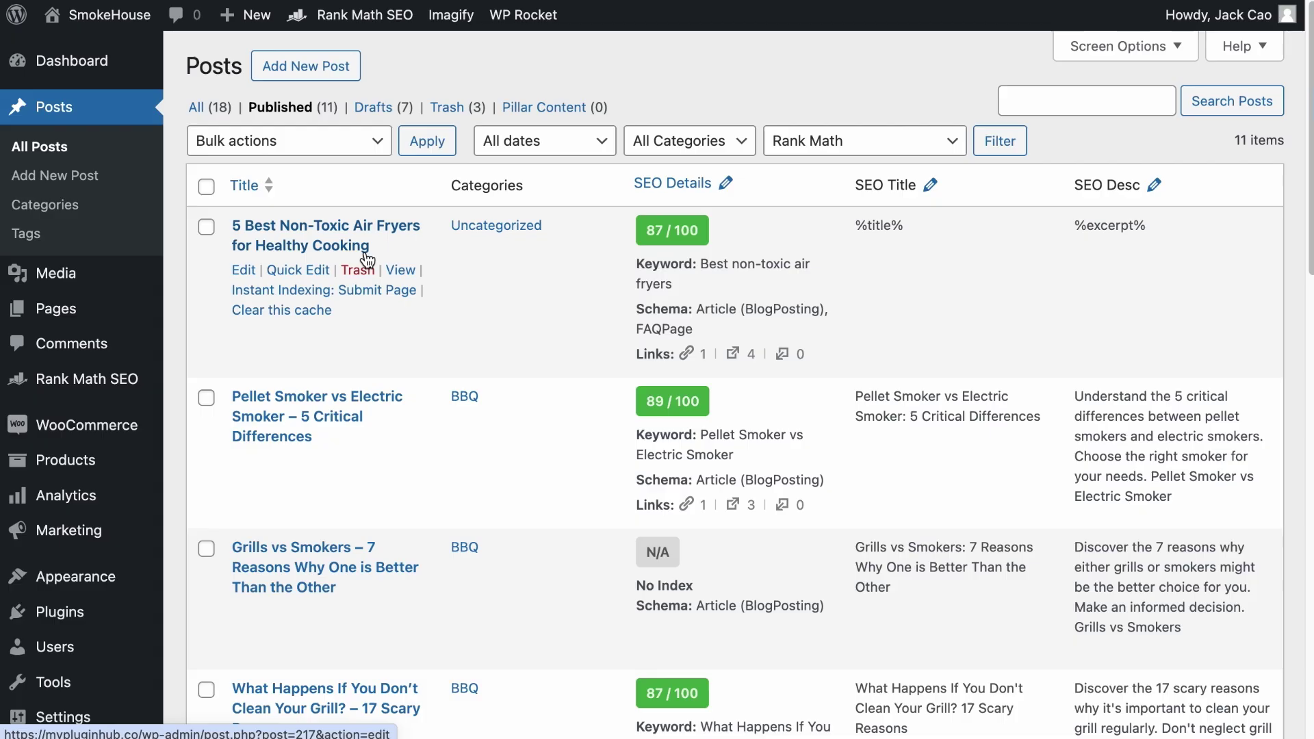
click(851, 146)
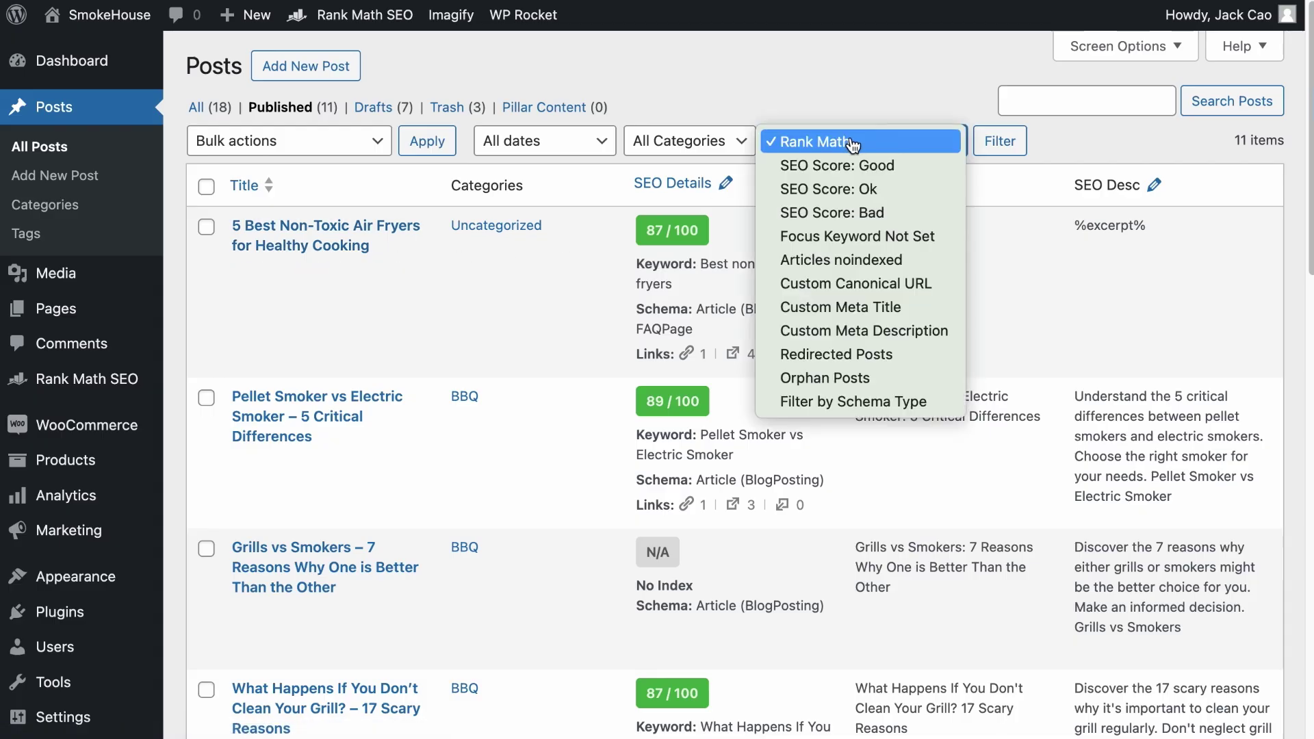
click(853, 378)
click(986, 157)
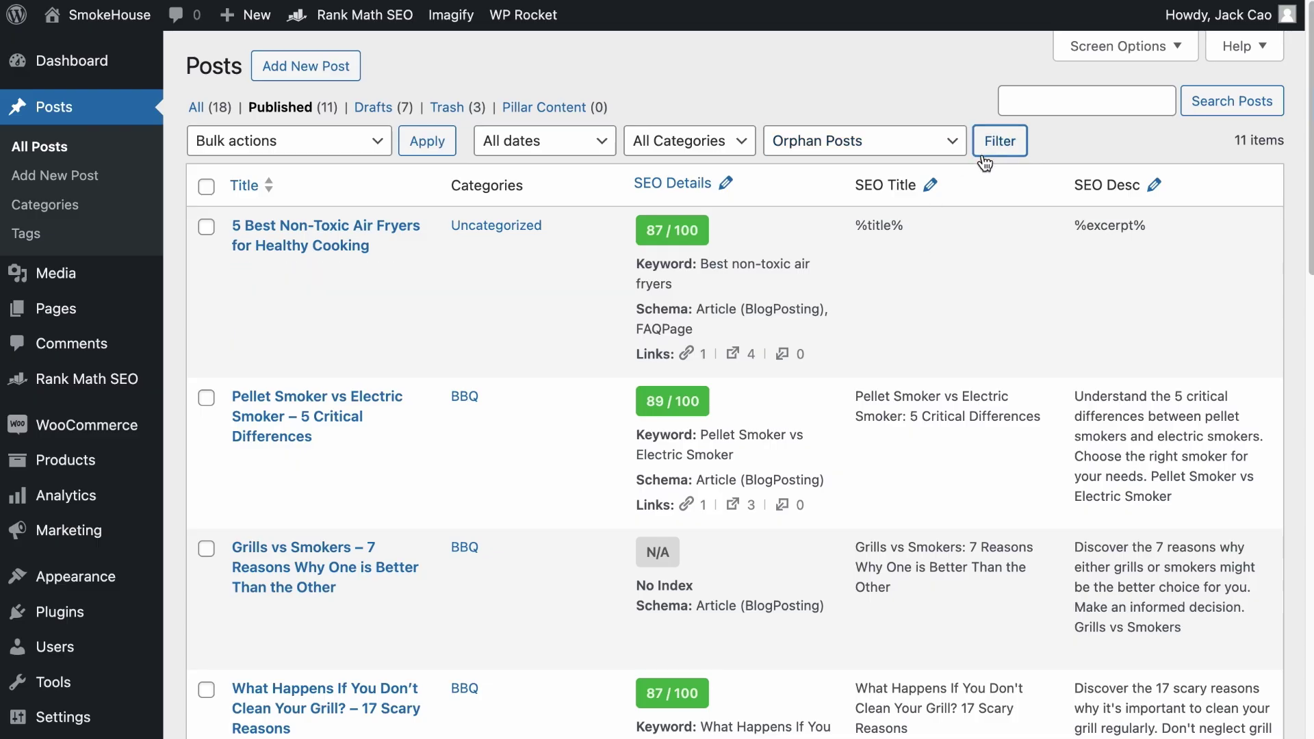
scroll(799, 389, down, 8)
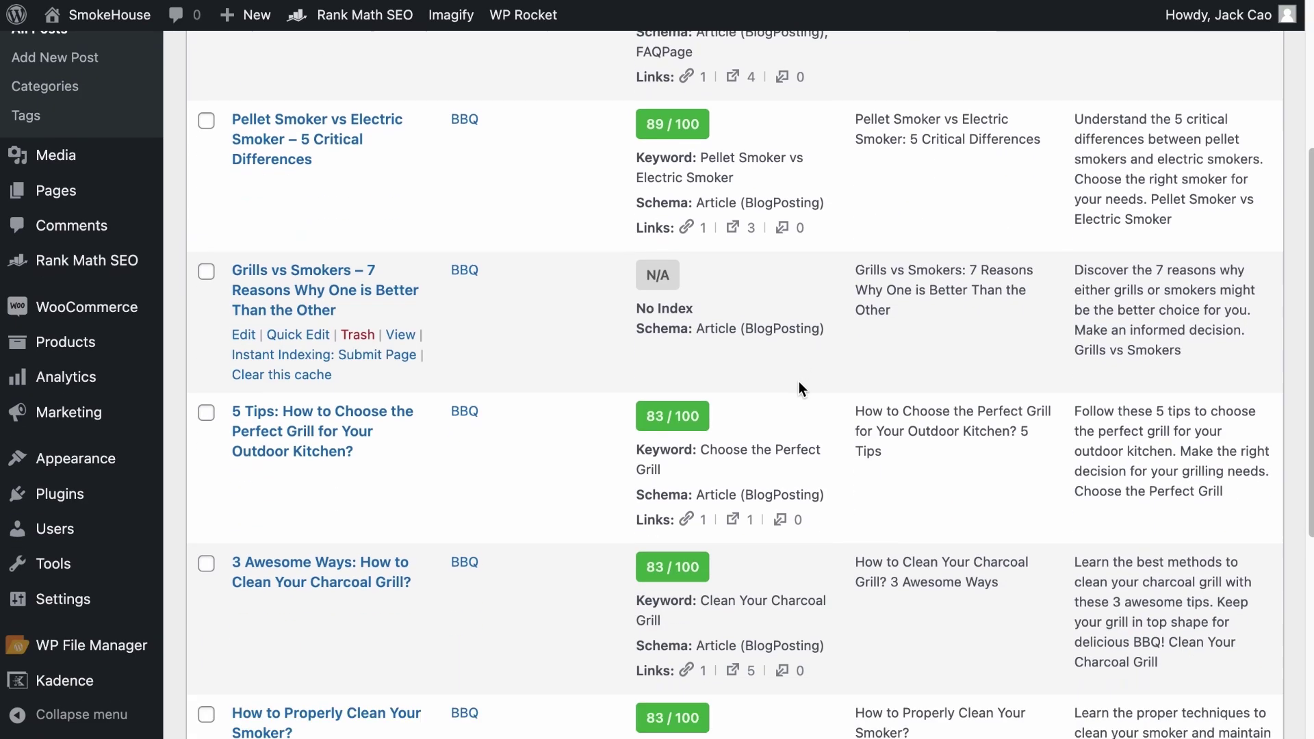
scroll(799, 381, down, 2)
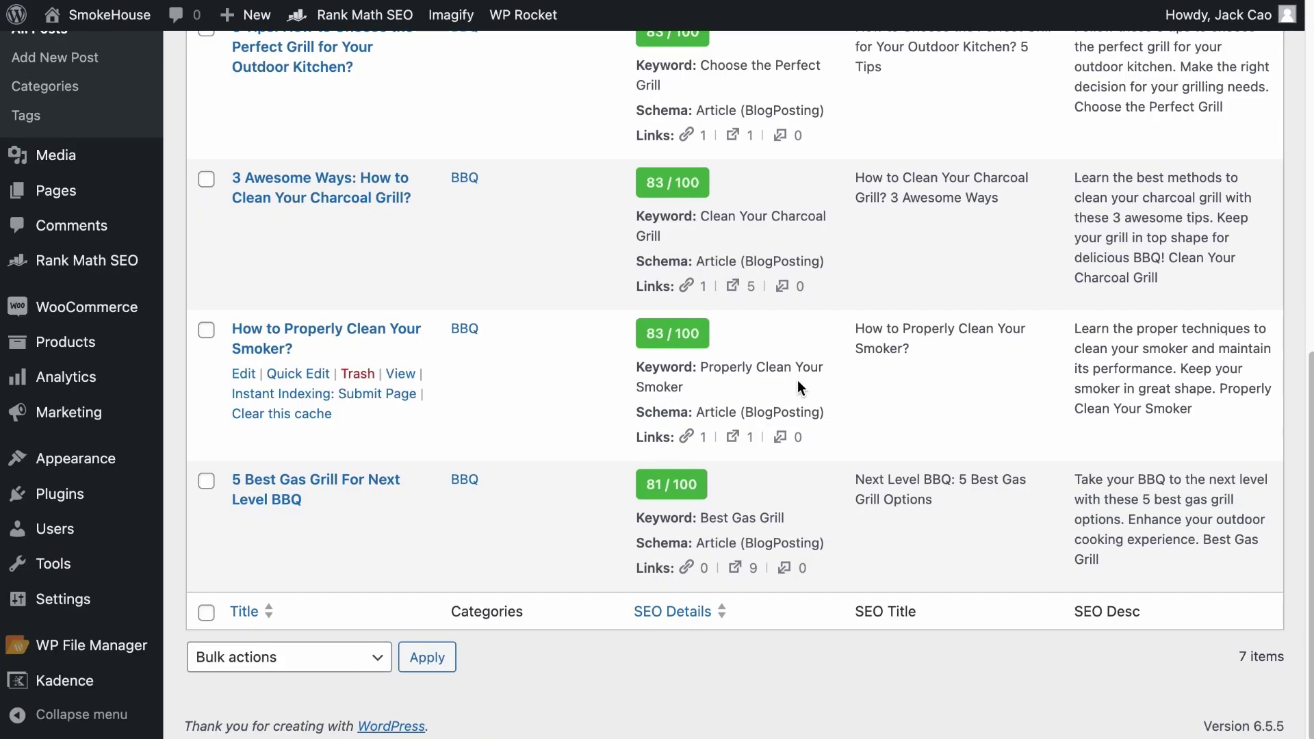
scroll(798, 379, up, 10)
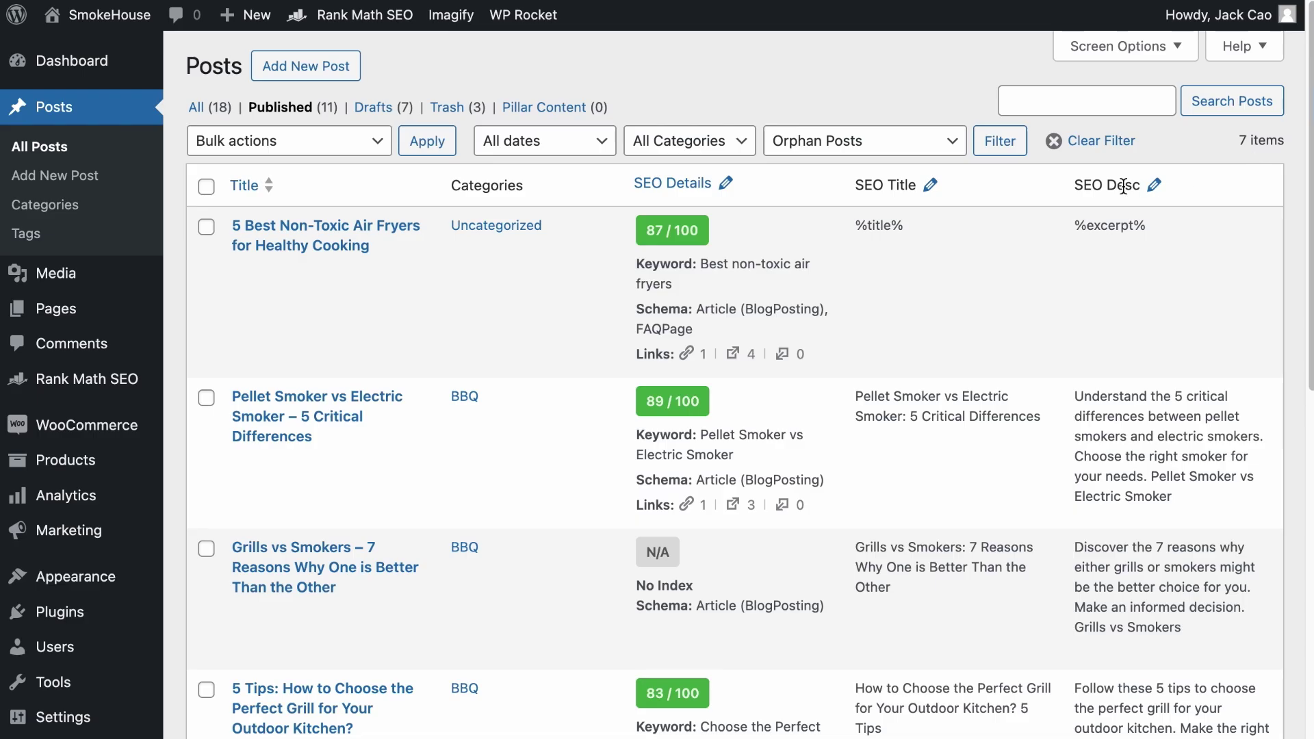
scroll(920, 330, down, 3)
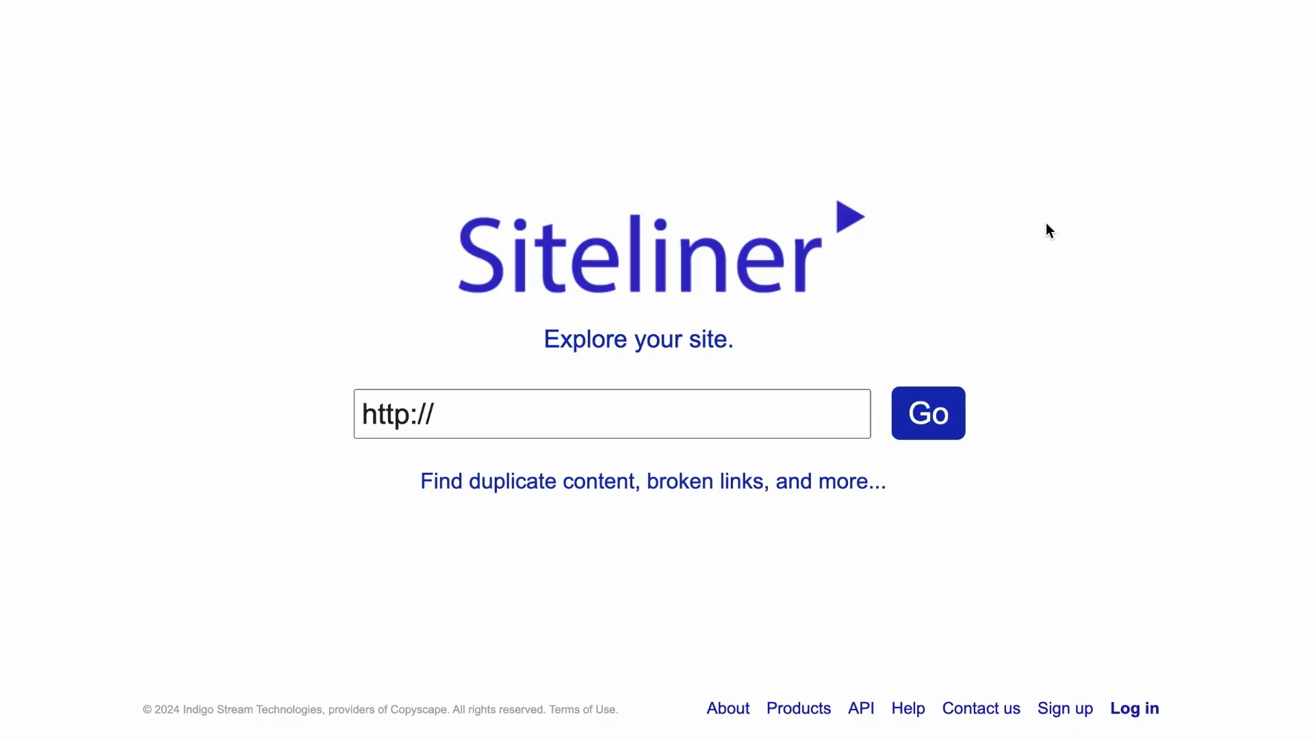
drag(771, 404, 290, 431)
text(https://mypluginhub.co/)
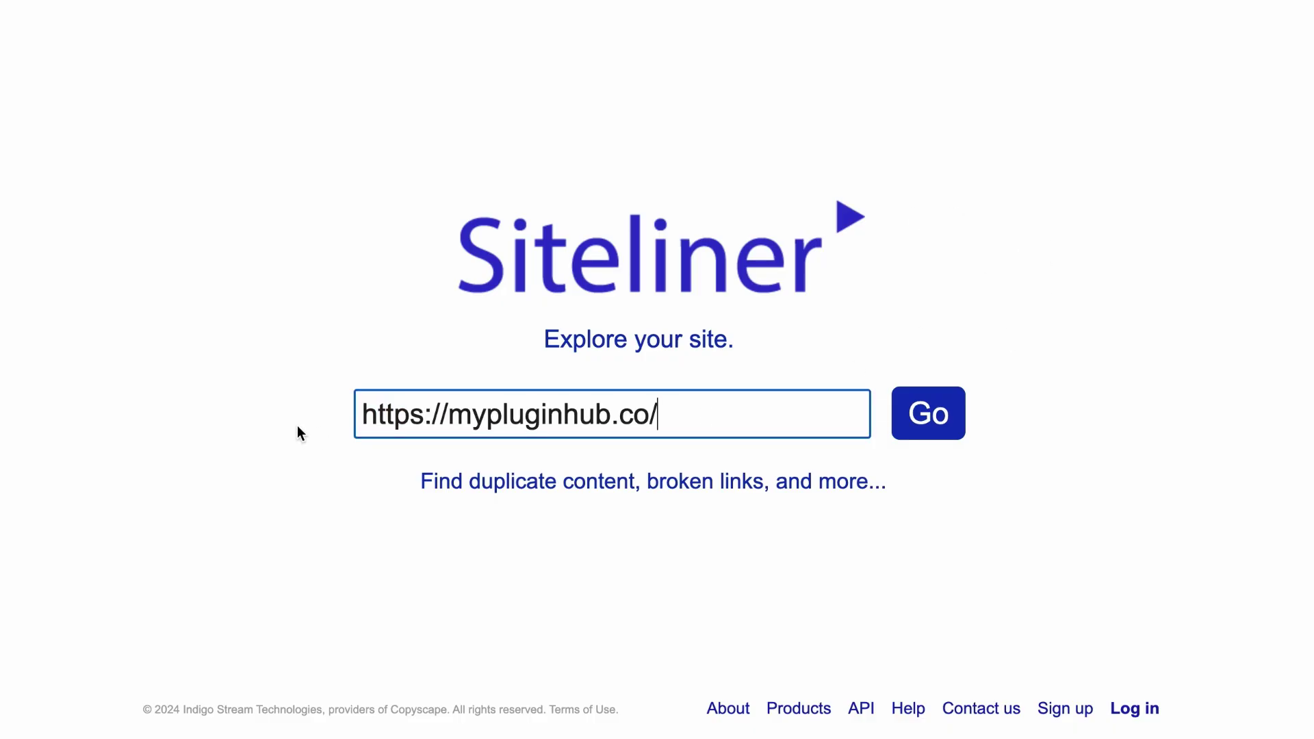
click(935, 401)
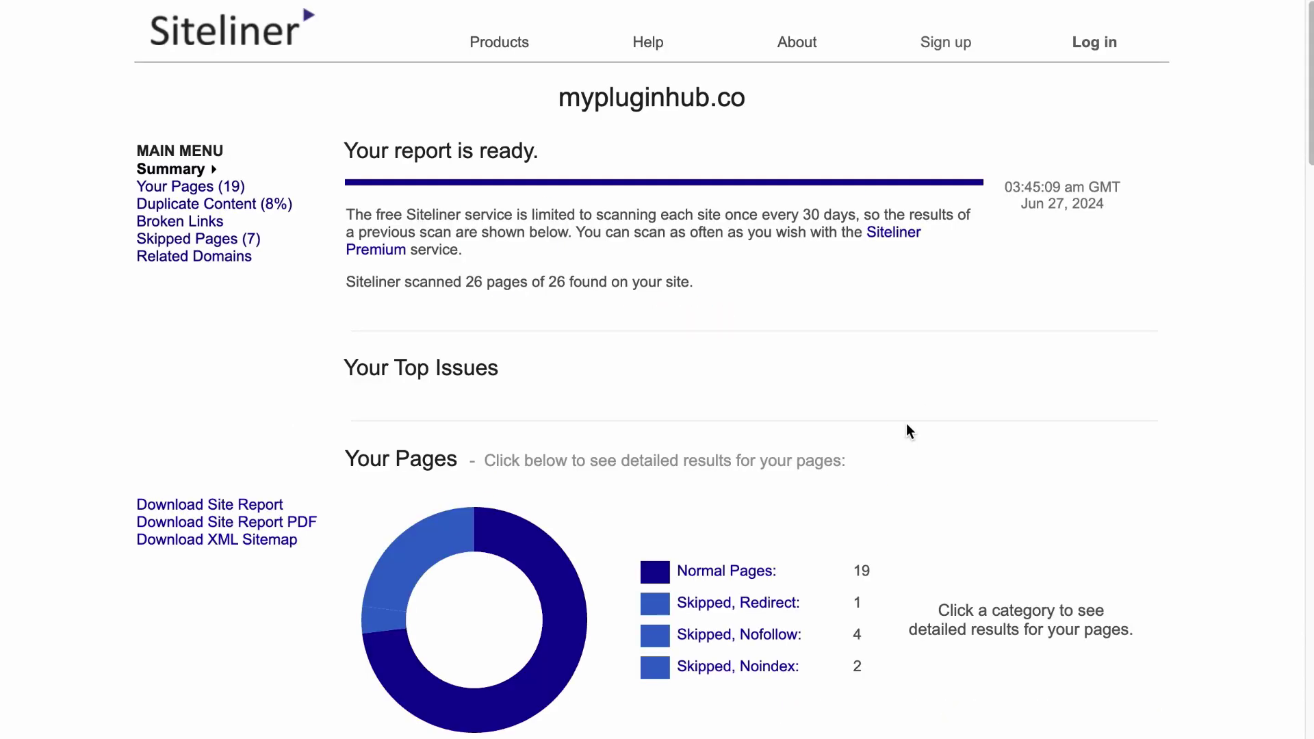
Step: Examine the how-to-clean-your-charcoal-grill page in the duplicate content report, highlighting its matches with "Cook Up a Storm: 5 Best Charcoal Grills"
click(235, 205)
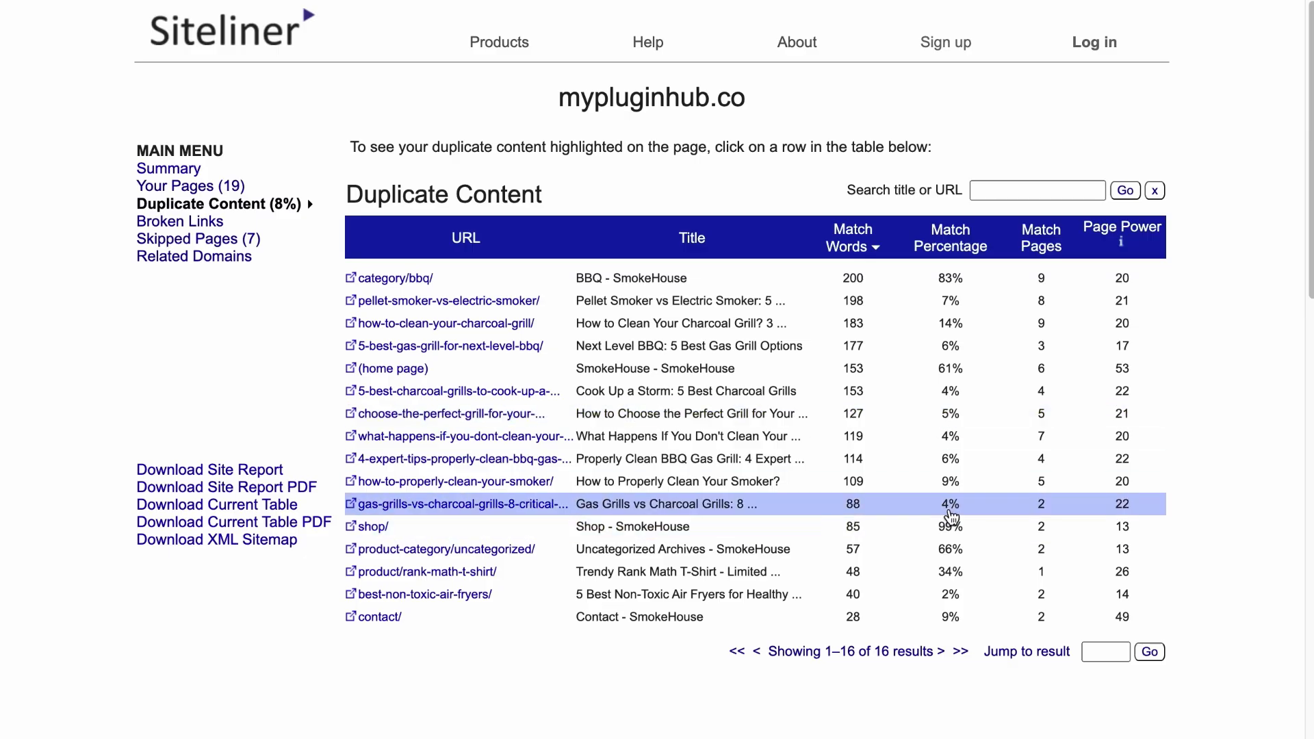
click(936, 330)
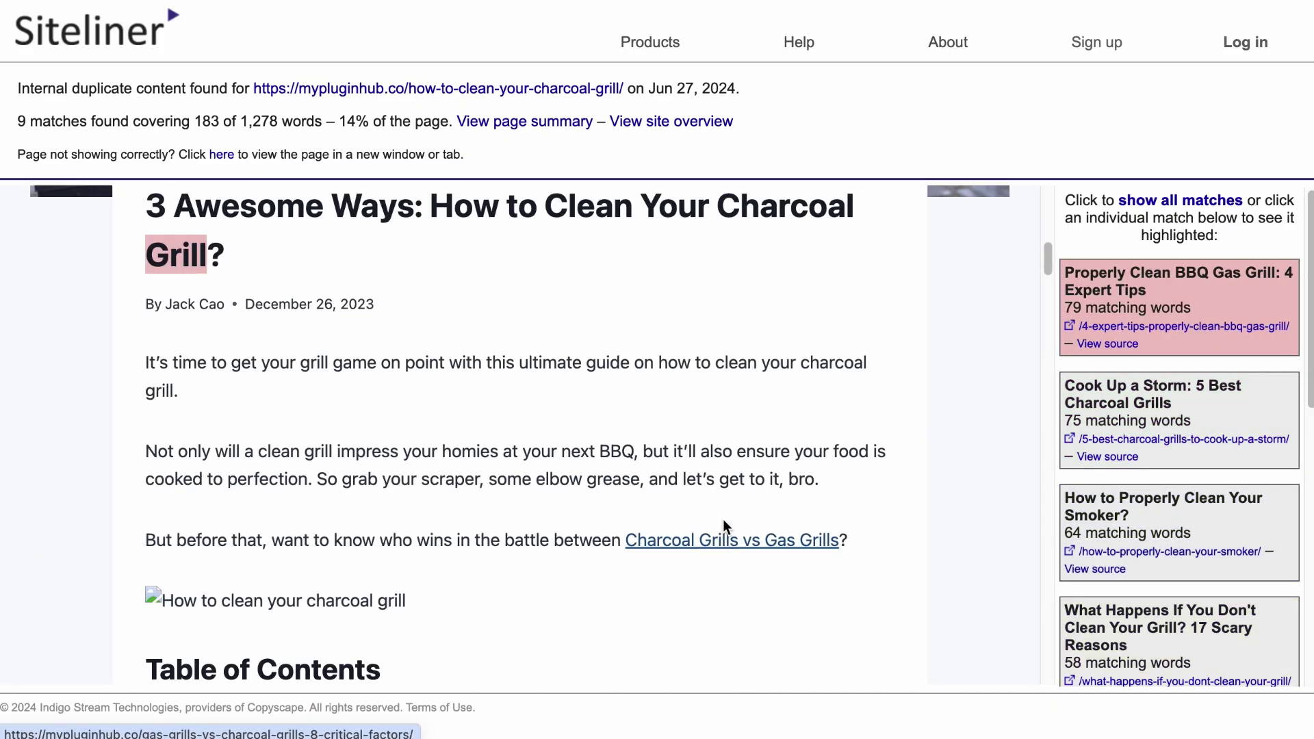
mouse_move(192, 265)
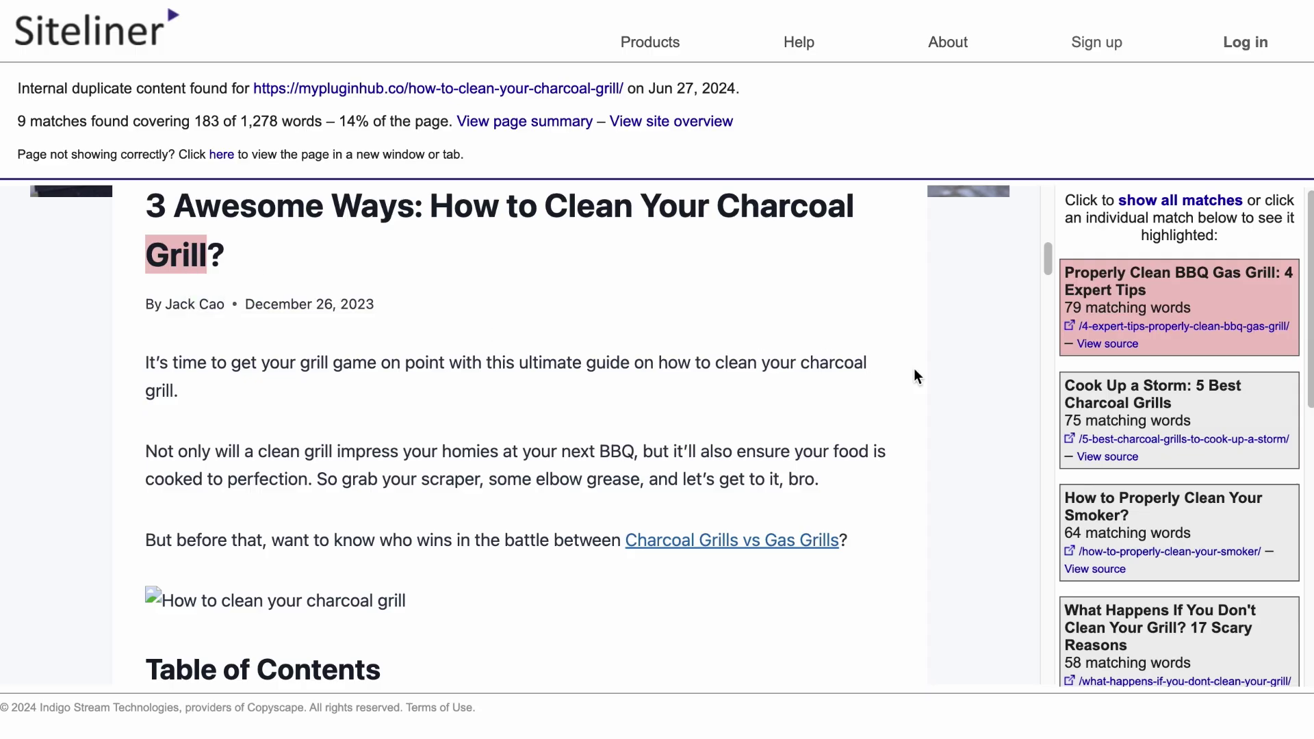
click(1164, 404)
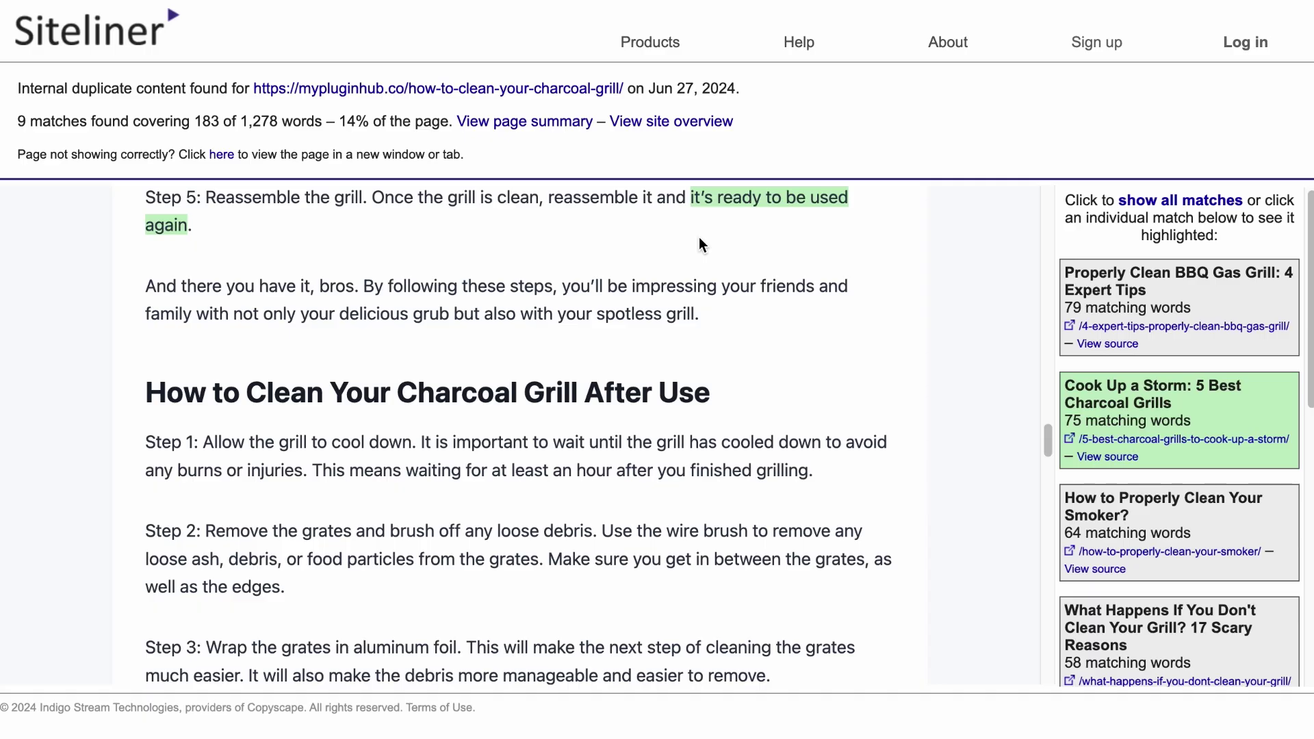
drag(131, 446, 861, 468)
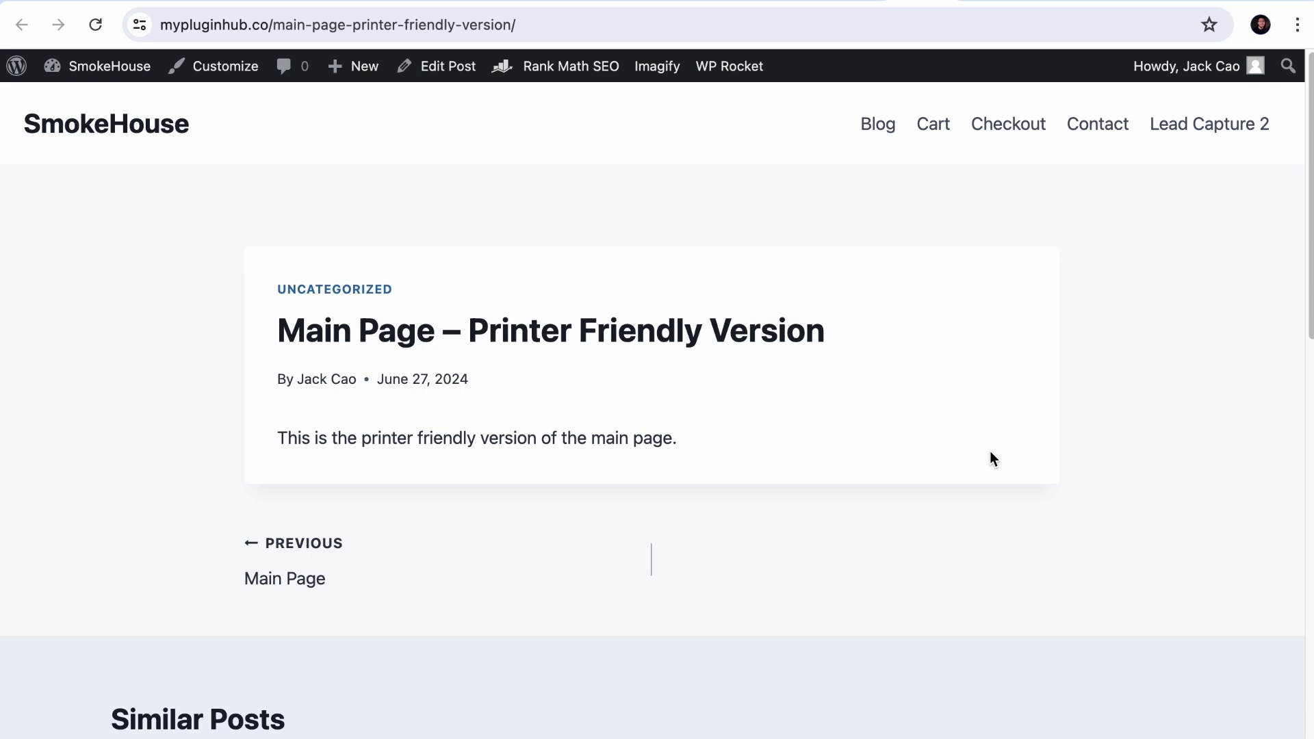
Step: Open the "Main Page – Printer Friendly Version" post for editing and show its advanced Rank Math settings down to the canonical URL
click(451, 70)
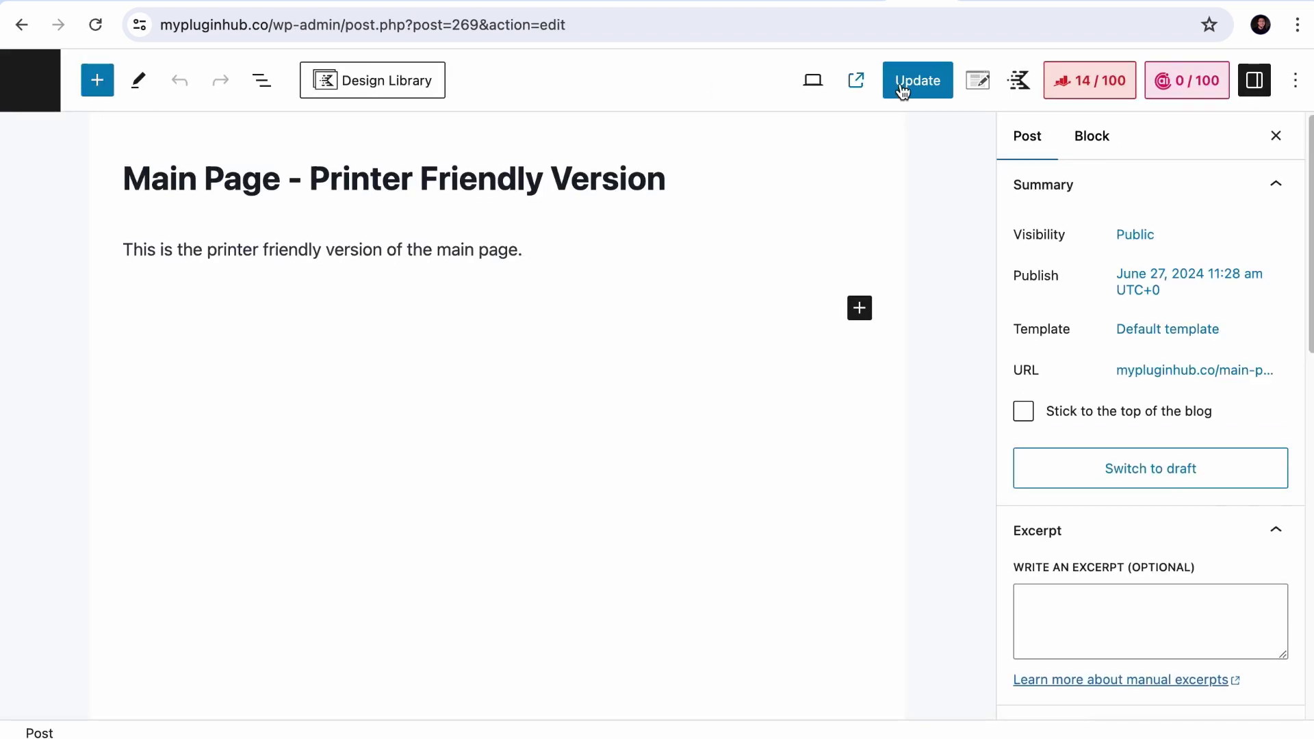
click(1077, 83)
click(1155, 197)
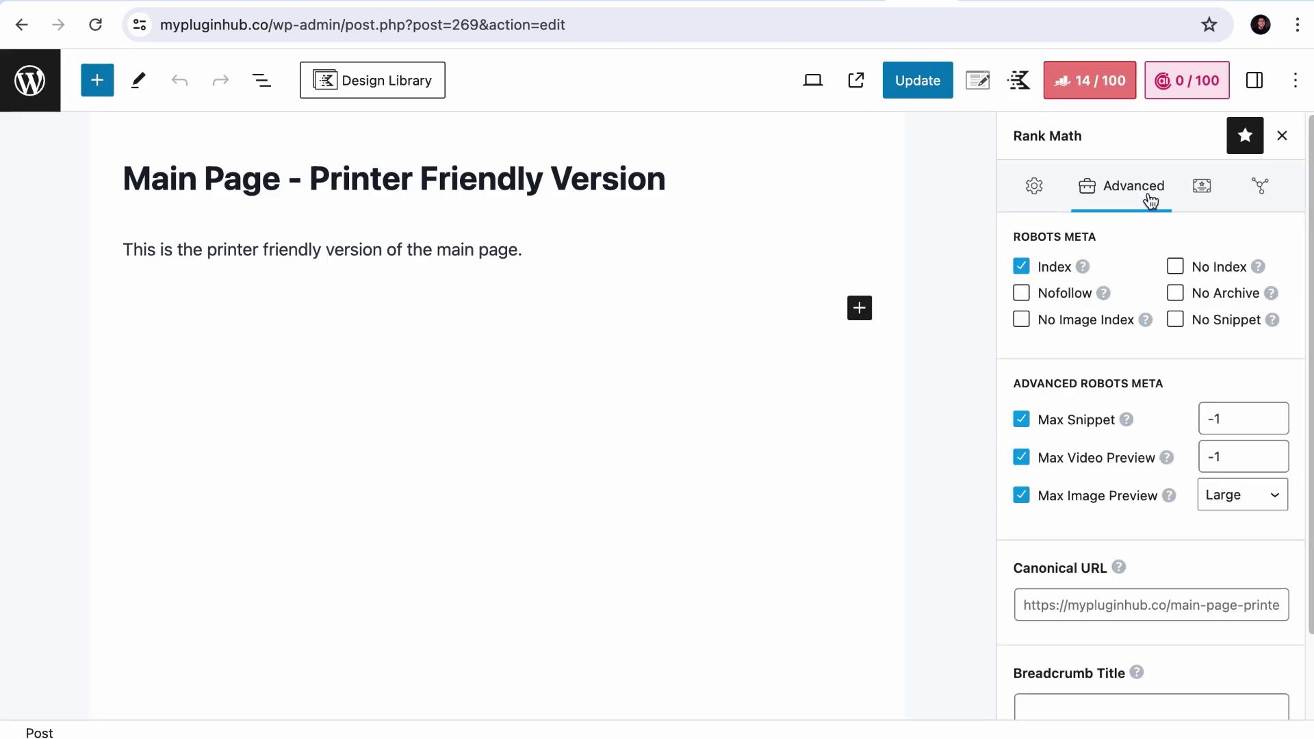
scroll(1164, 445, down, 3)
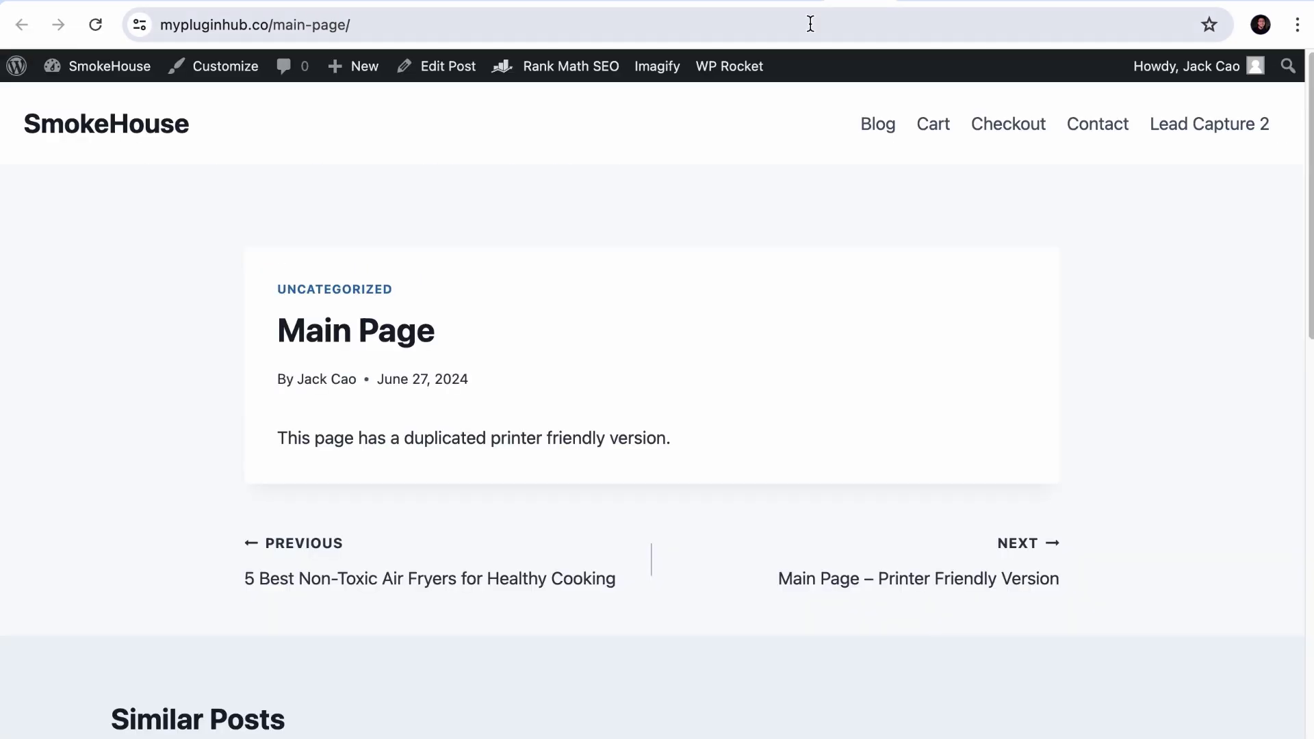
click(810, 24)
right_click(331, 30)
click(396, 207)
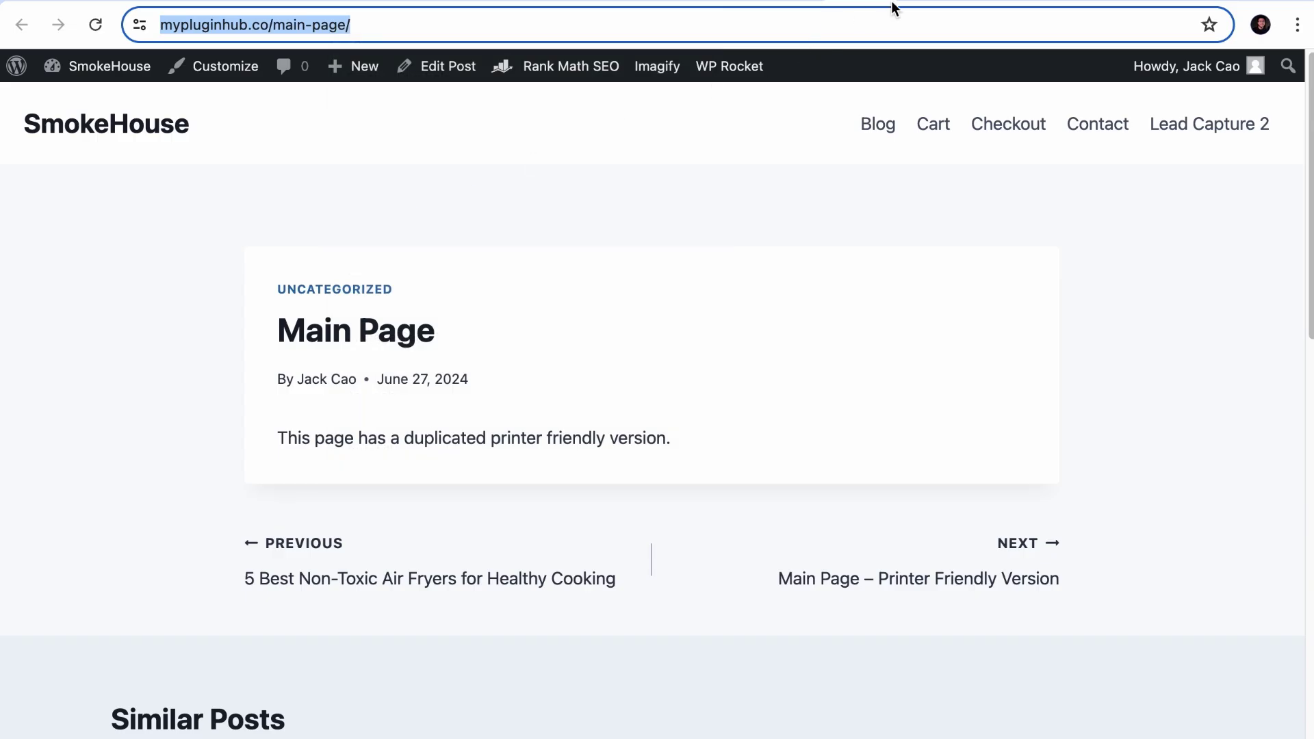
click(911, 2)
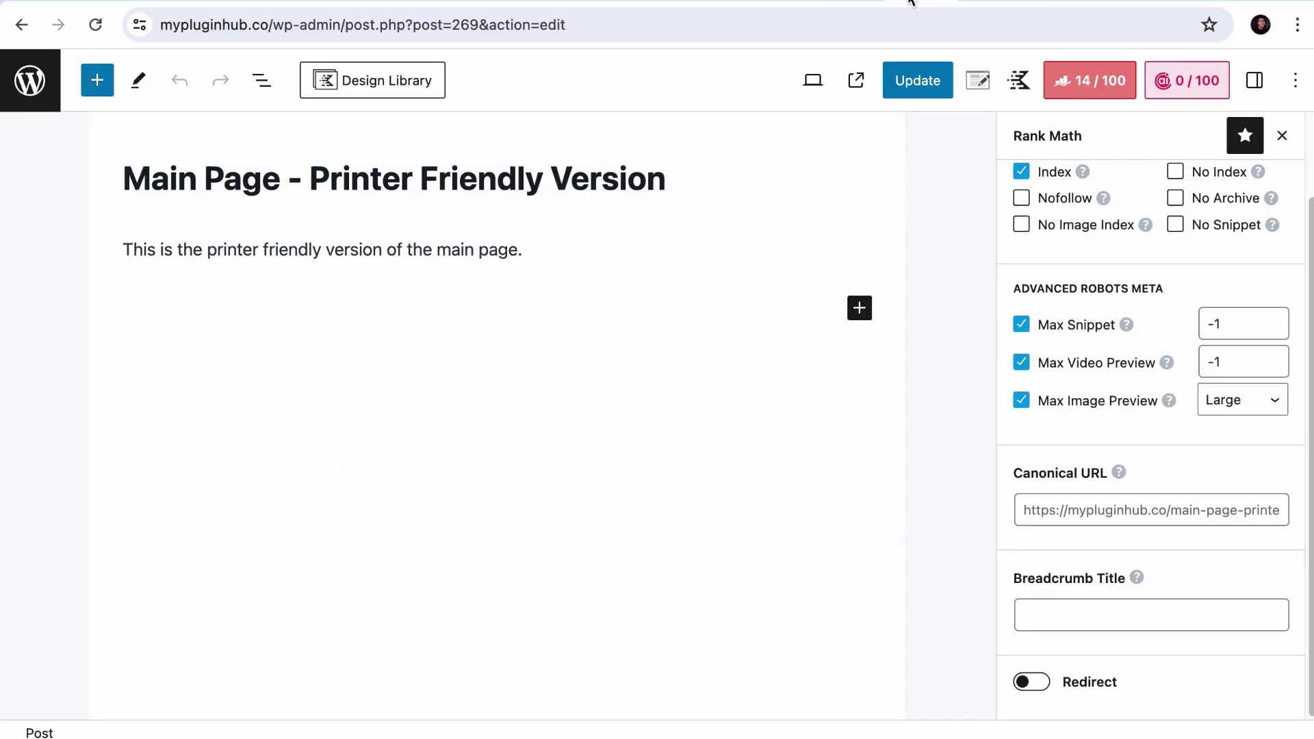
click(1102, 519)
key(ctrl+v)
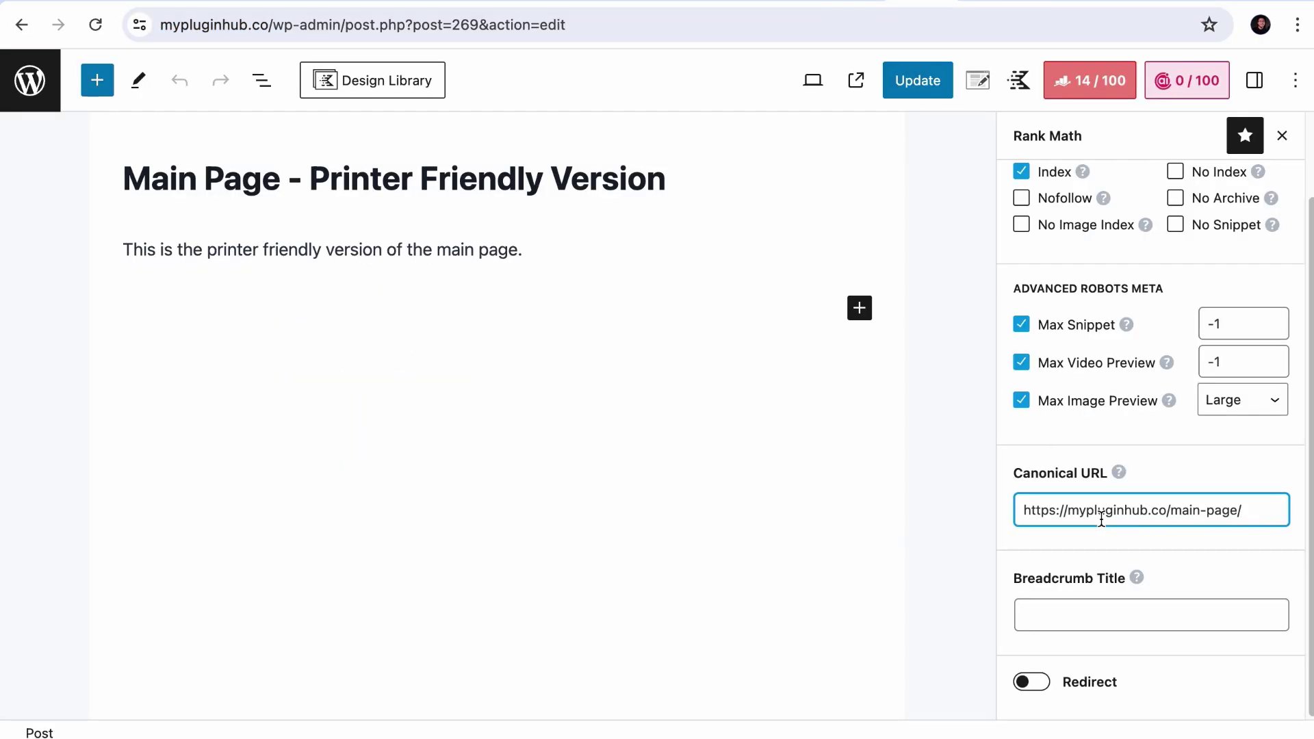
drag(1255, 516, 991, 522)
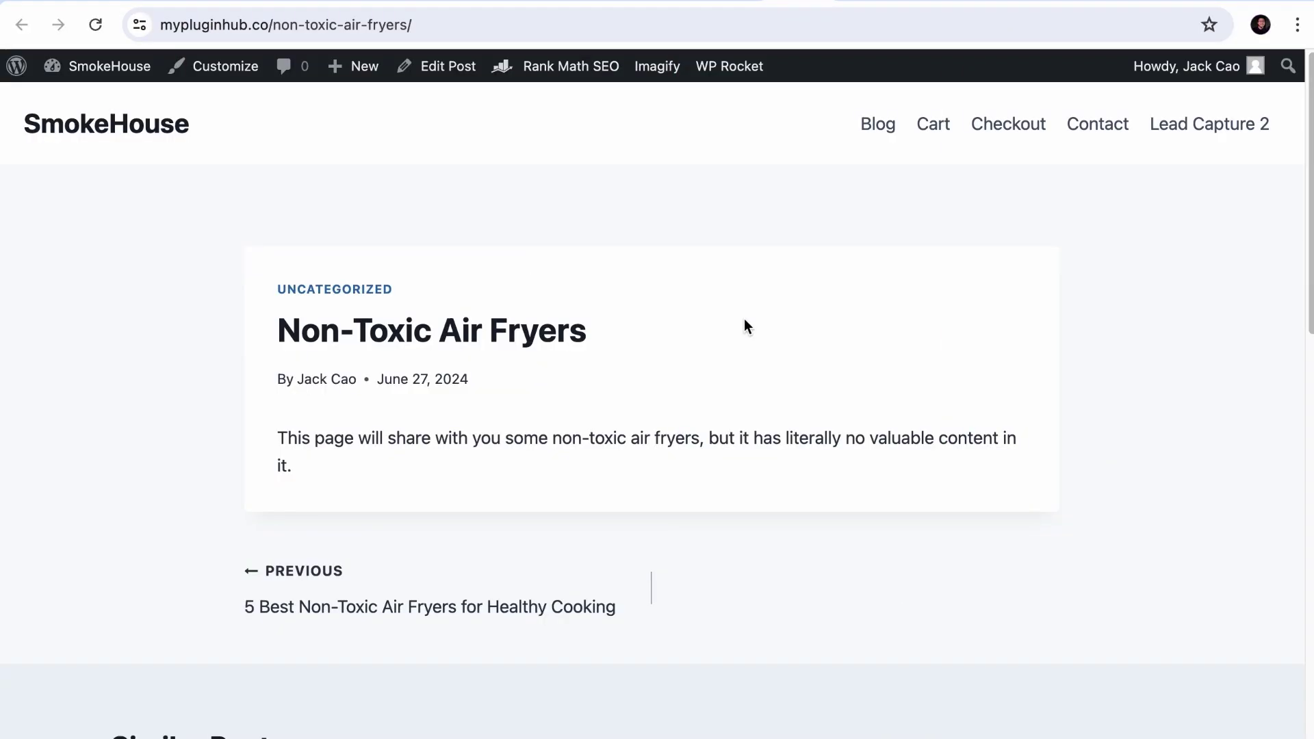
Step: Review the "Non-Toxic Air Fryers" page and the content of the "5 Best Non-Toxic Air Fryers for Healthy Cooking" article
click(504, 24)
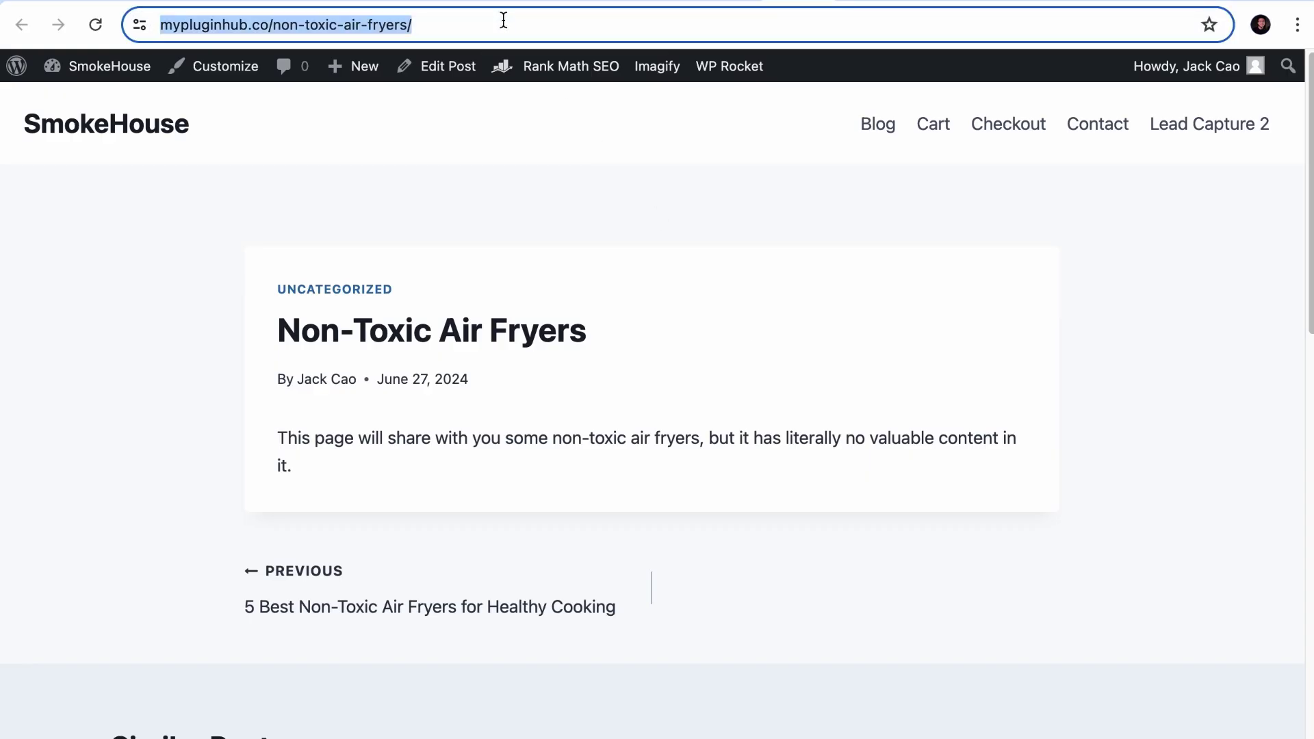
click(669, 223)
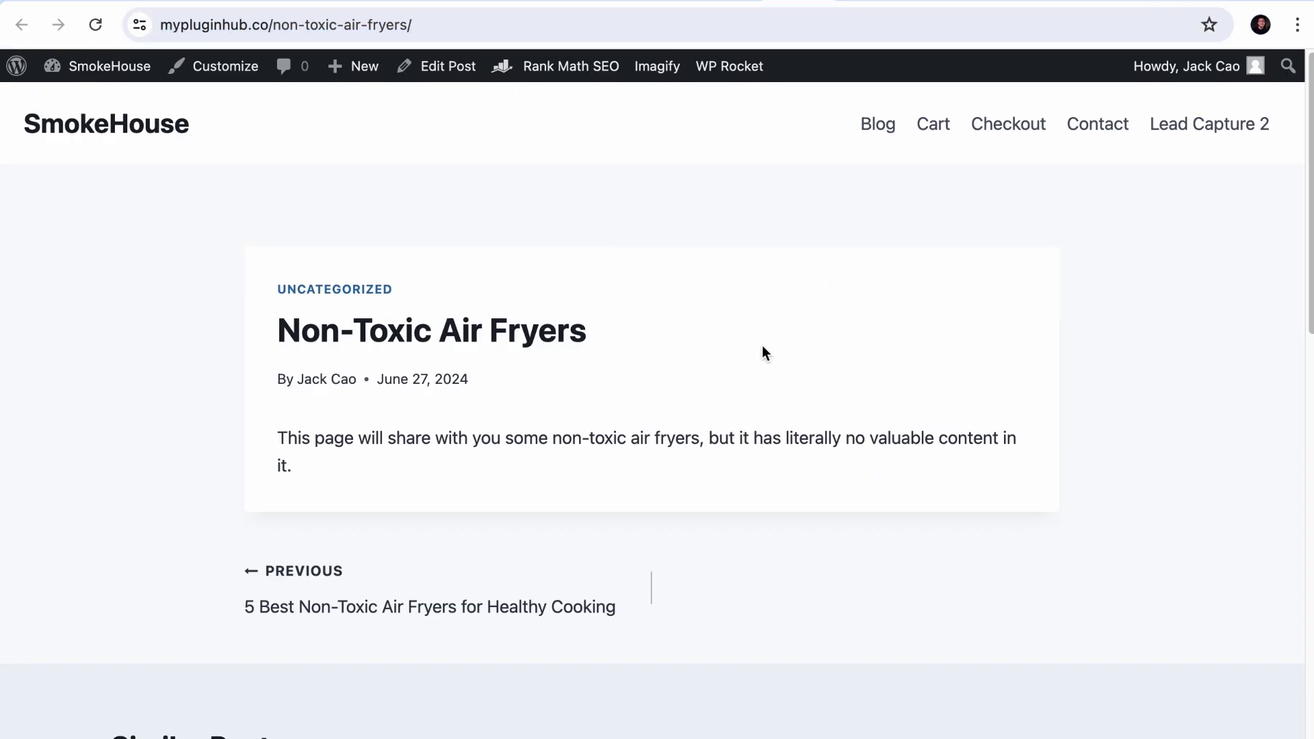
key(super+r)
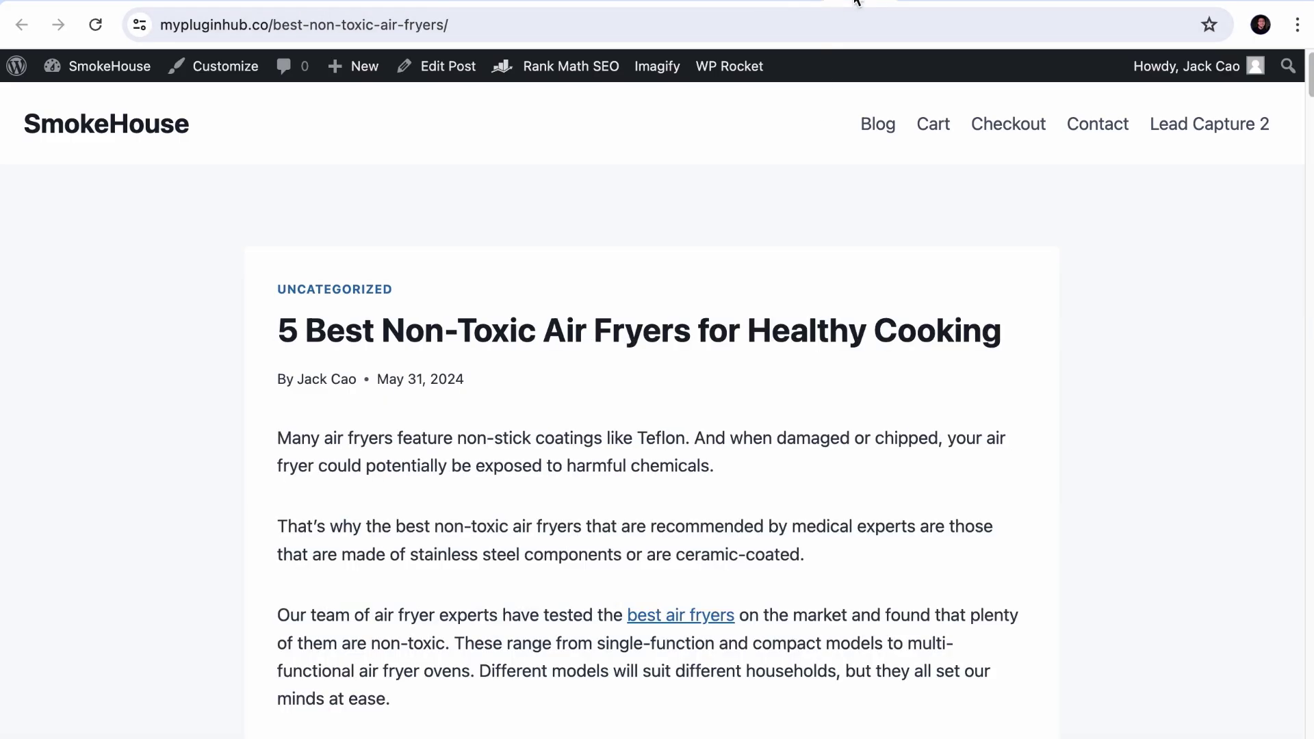
scroll(732, 334, down, 1)
scroll(733, 334, down, 6)
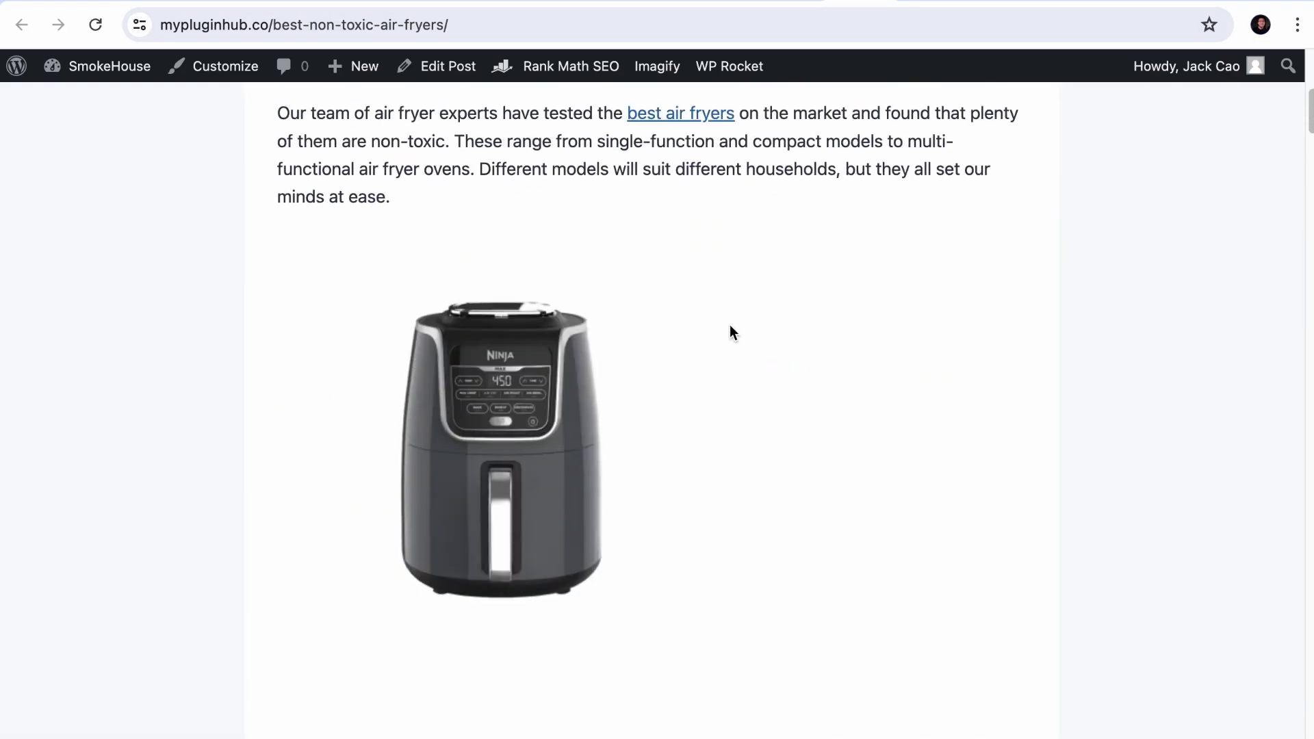
scroll(732, 334, up, 7)
drag(291, 329, 780, 334)
click(778, 375)
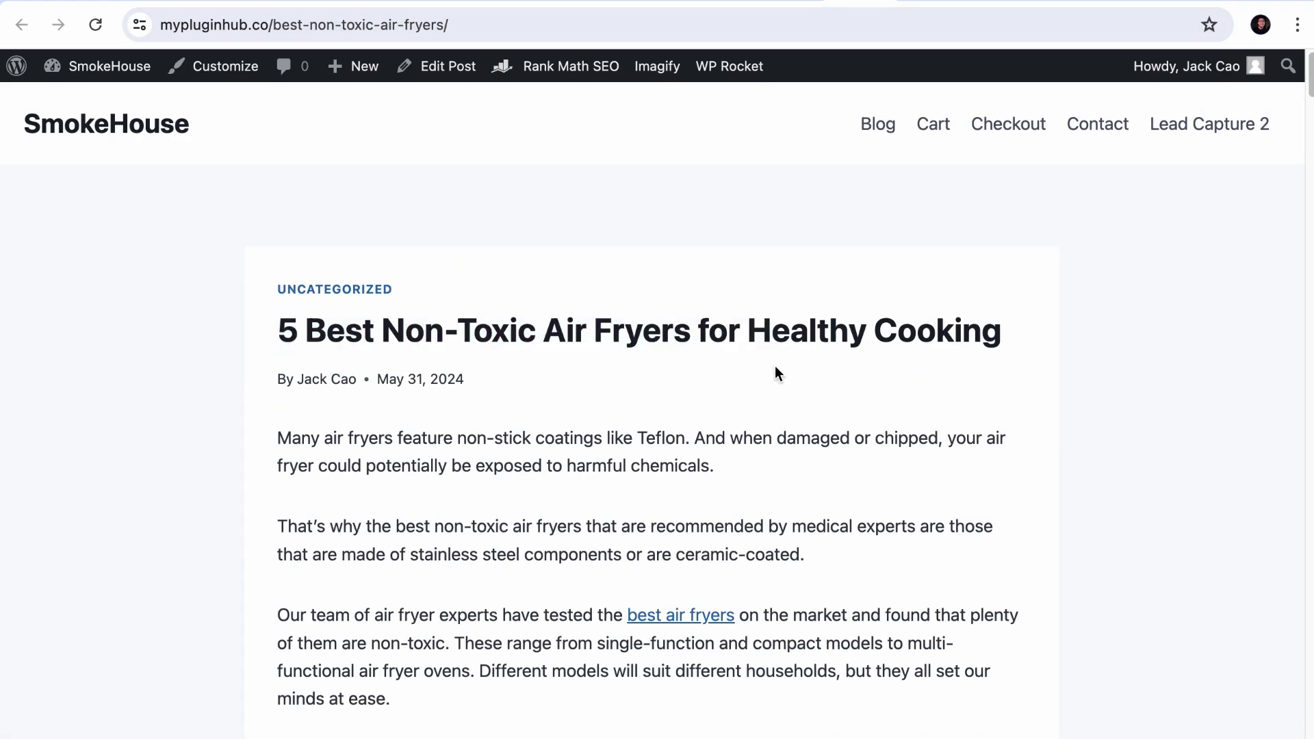
Step: Compare the web addresses of the "5 Best Non-Toxic Air Fryers for Healthy Cooking" and "Non-Toxic Air Fryers" posts
click(460, 25)
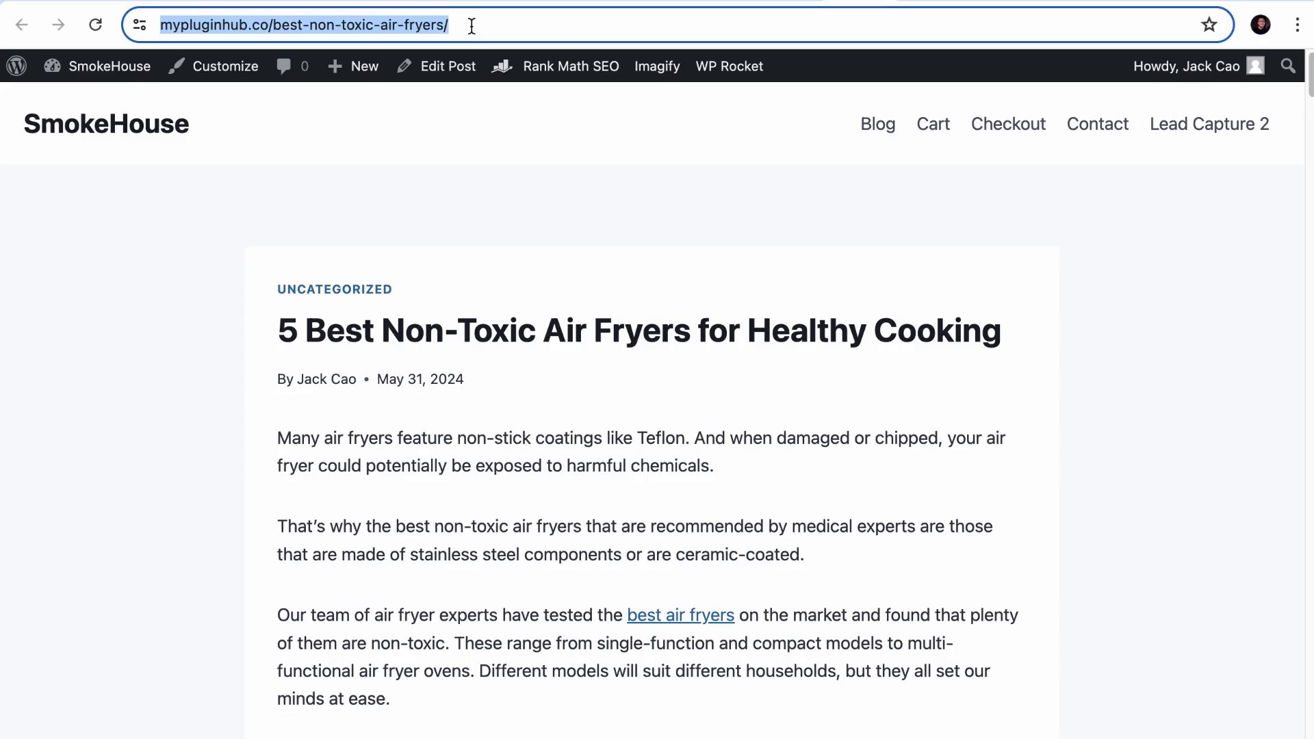
click(772, 10)
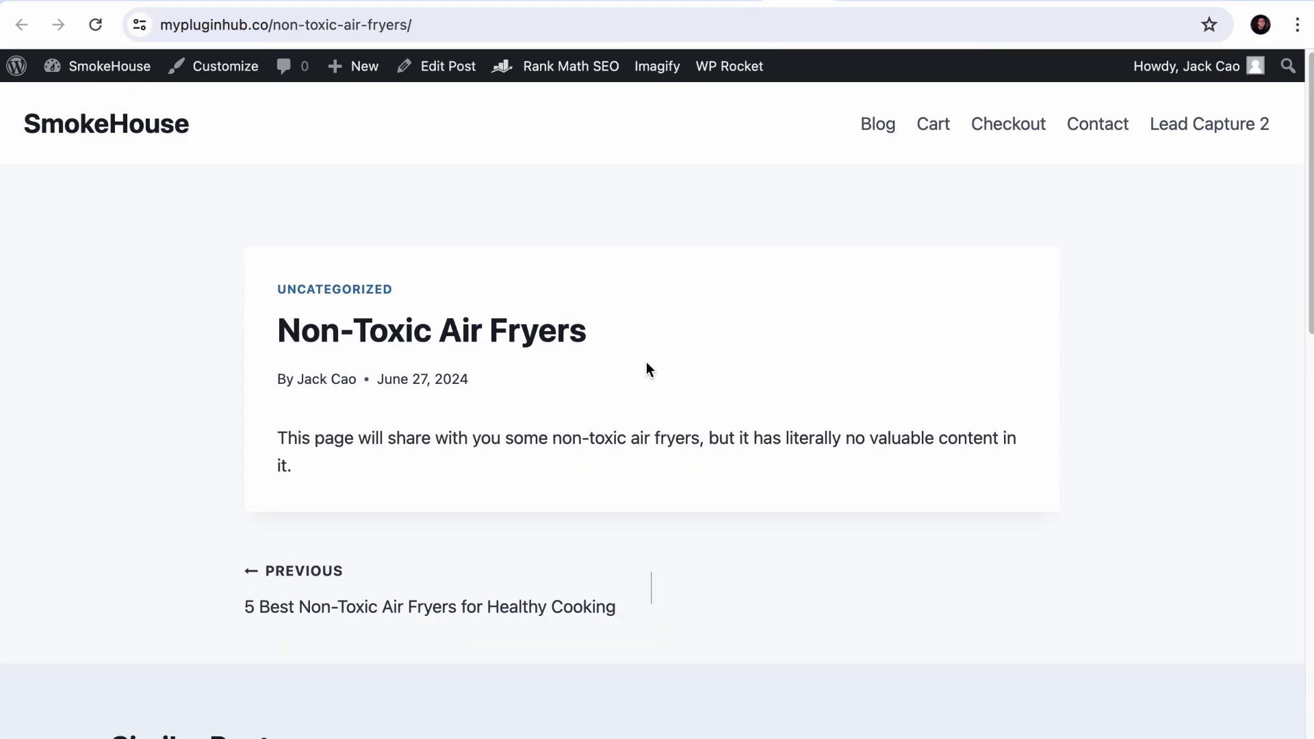
click(685, 4)
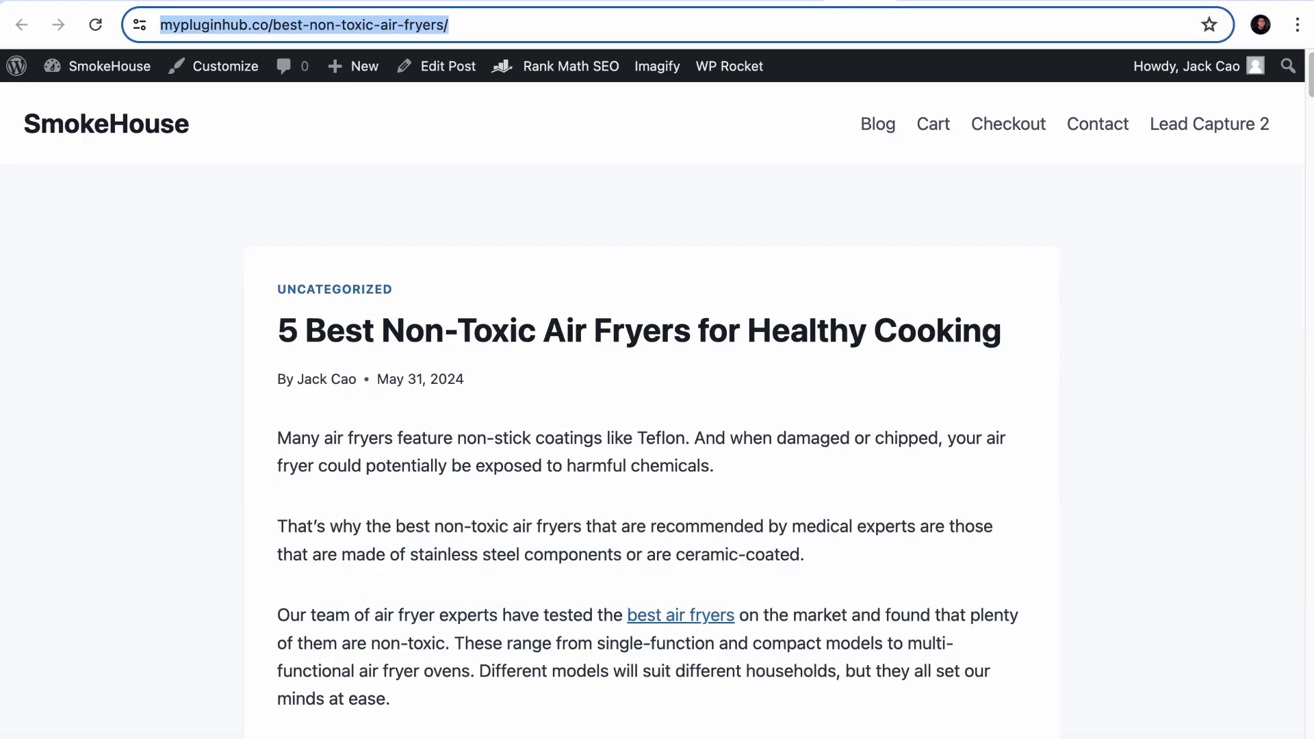
click(807, 2)
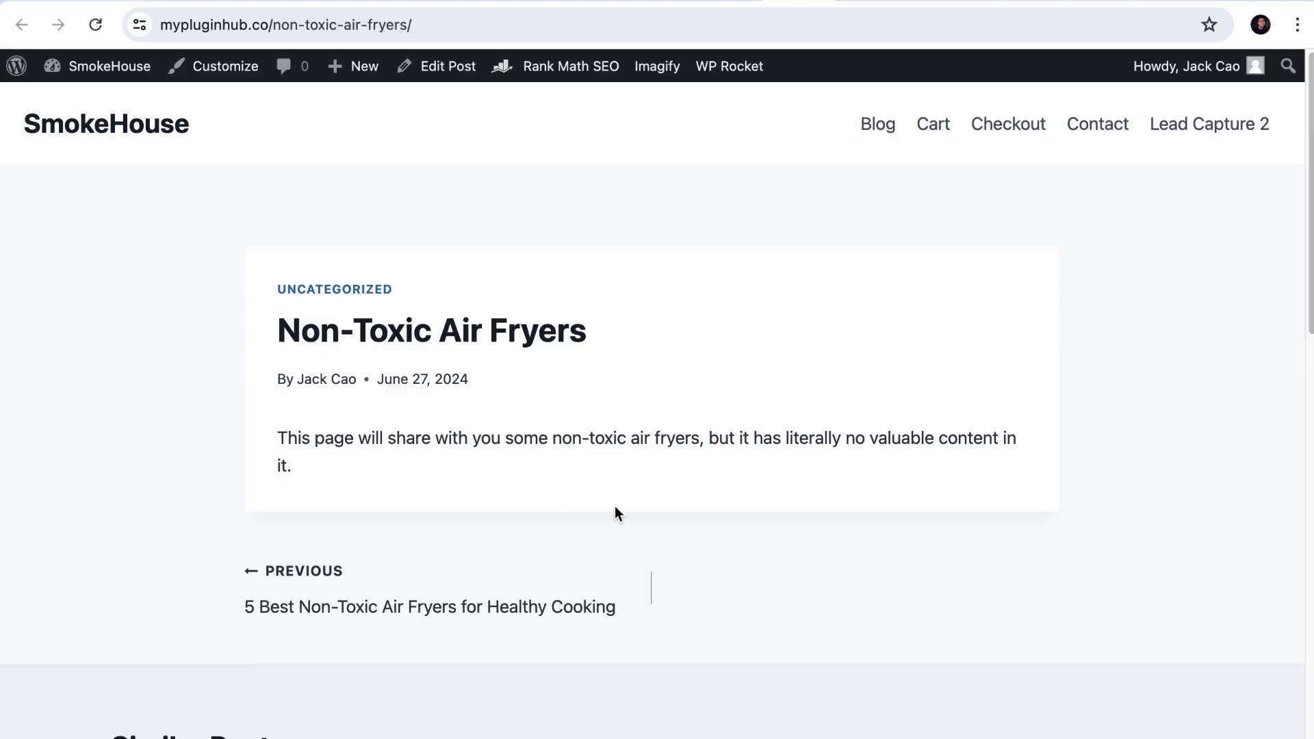
click(456, 24)
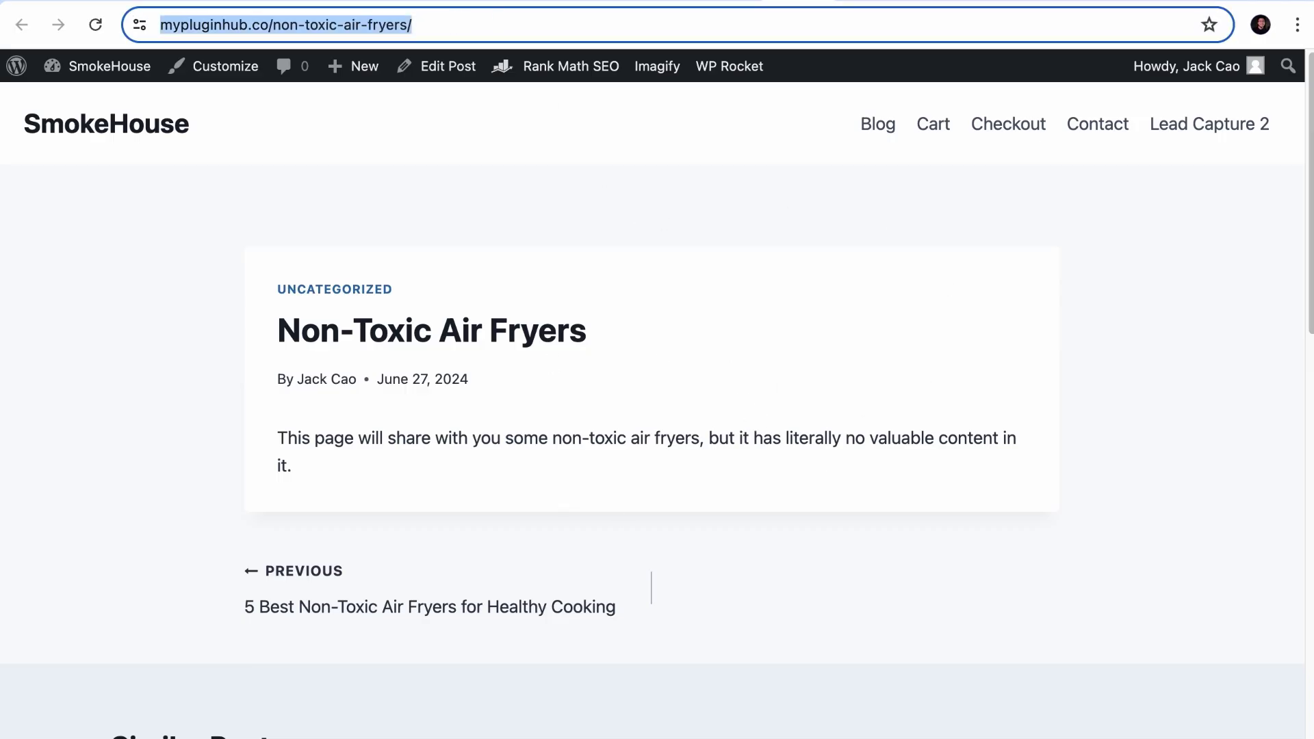
Step: Show and highlight the full web address of the "5 Best Non-Toxic Air Fryers for Healthy Cooking" article
click(484, 4)
click(478, 21)
key(super+a)
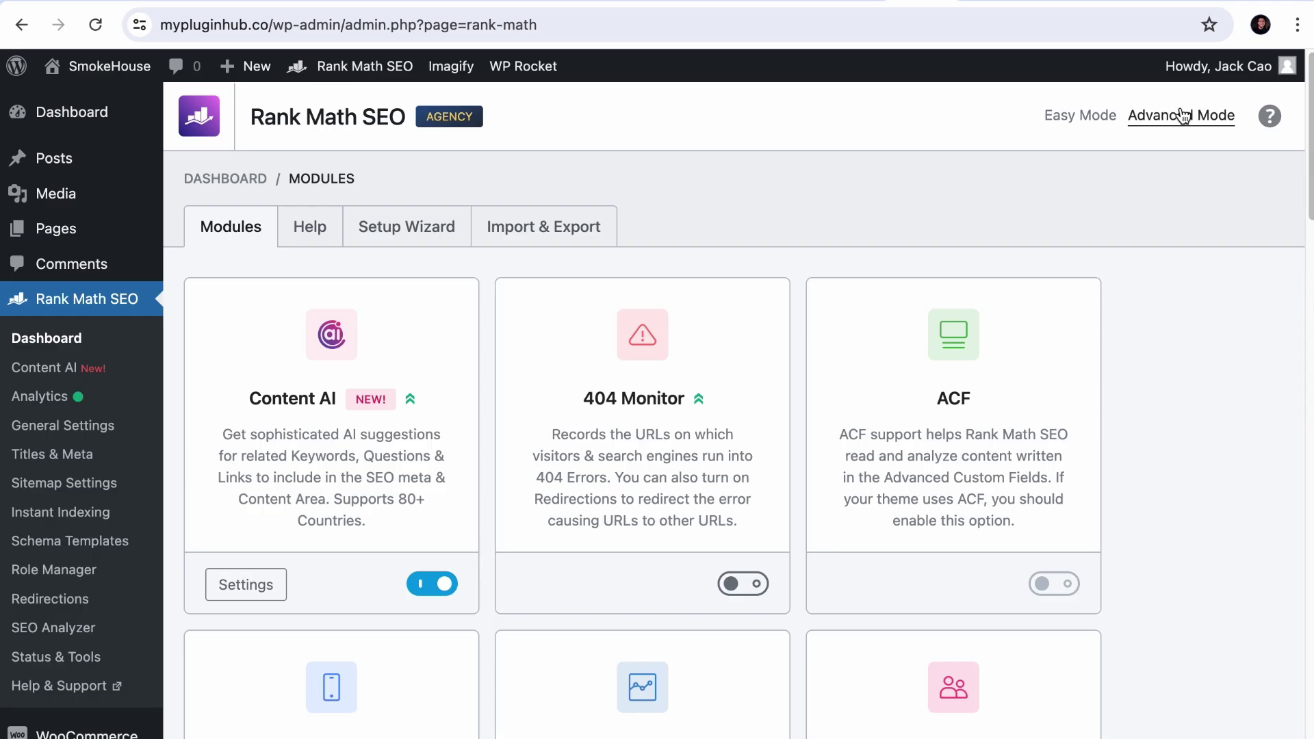
Step: Find the Redirections module among the Rank Math SEO modules and check whether it is enabled
scroll(926, 354, down, 5)
scroll(926, 353, down, 12)
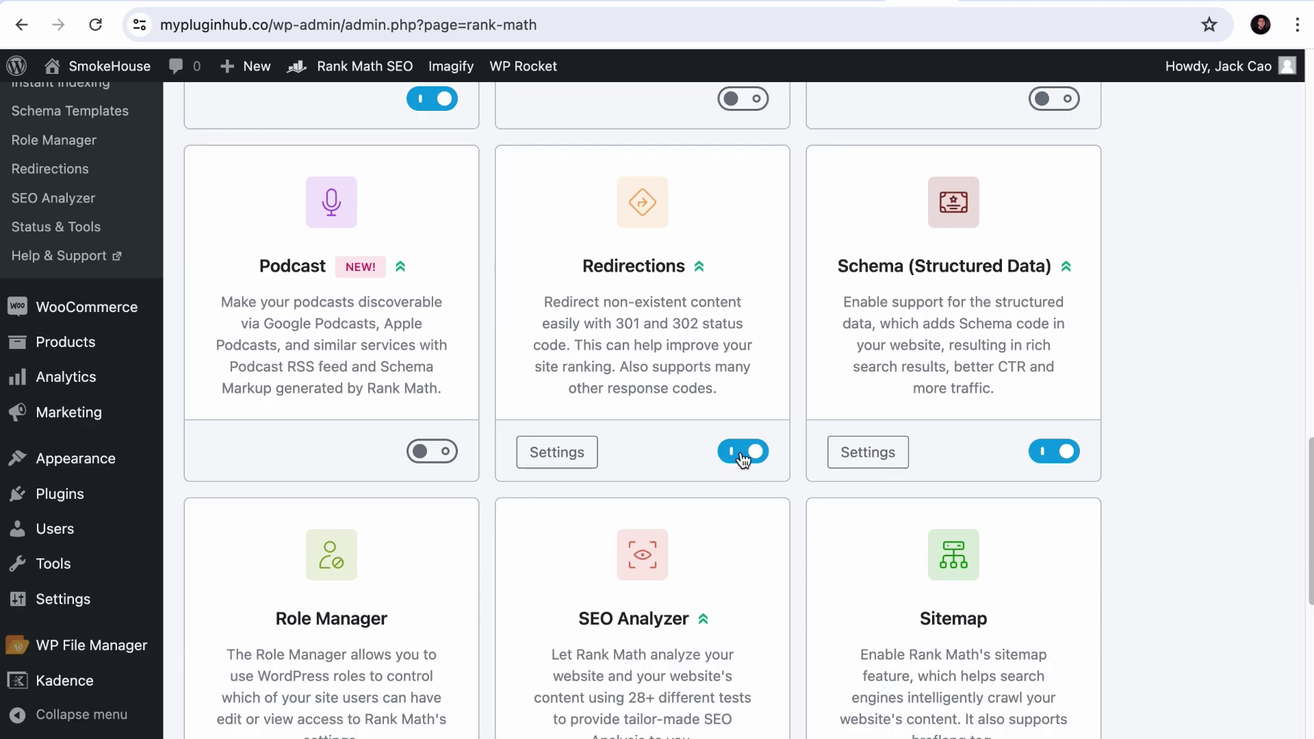
scroll(753, 460, up, 1)
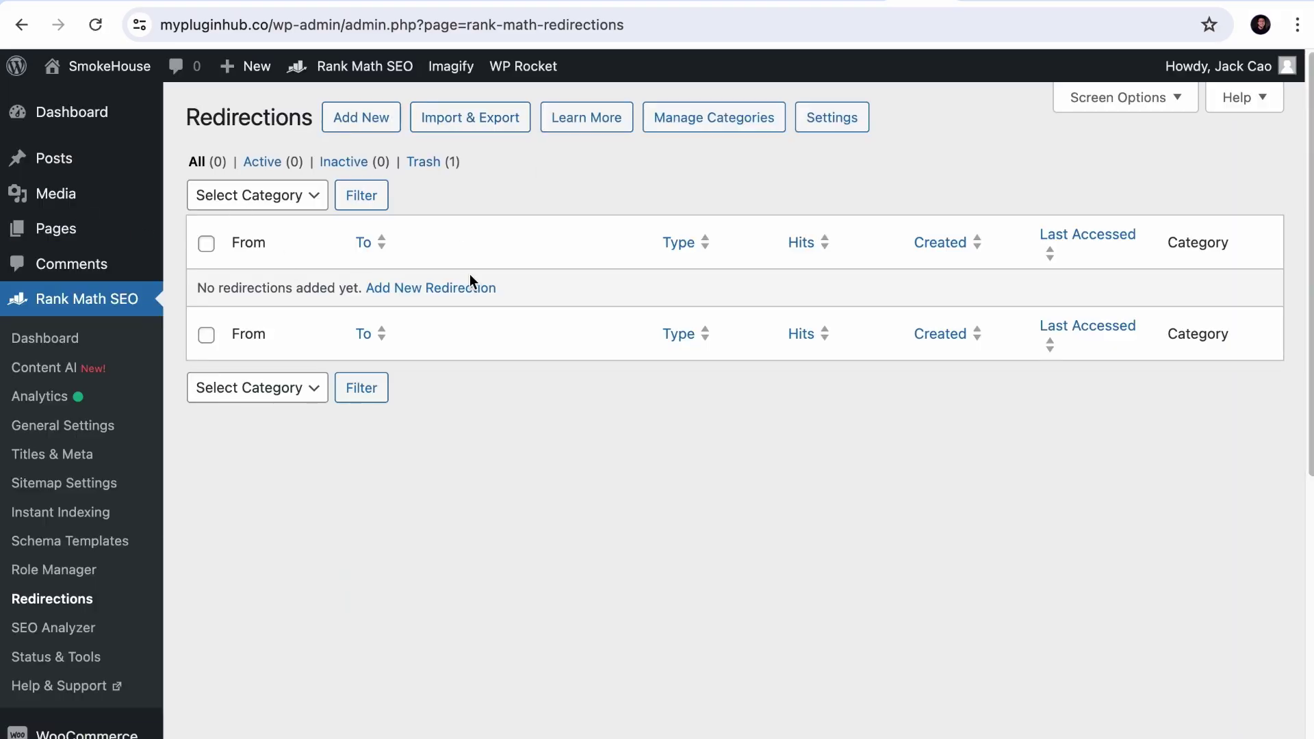
click(367, 119)
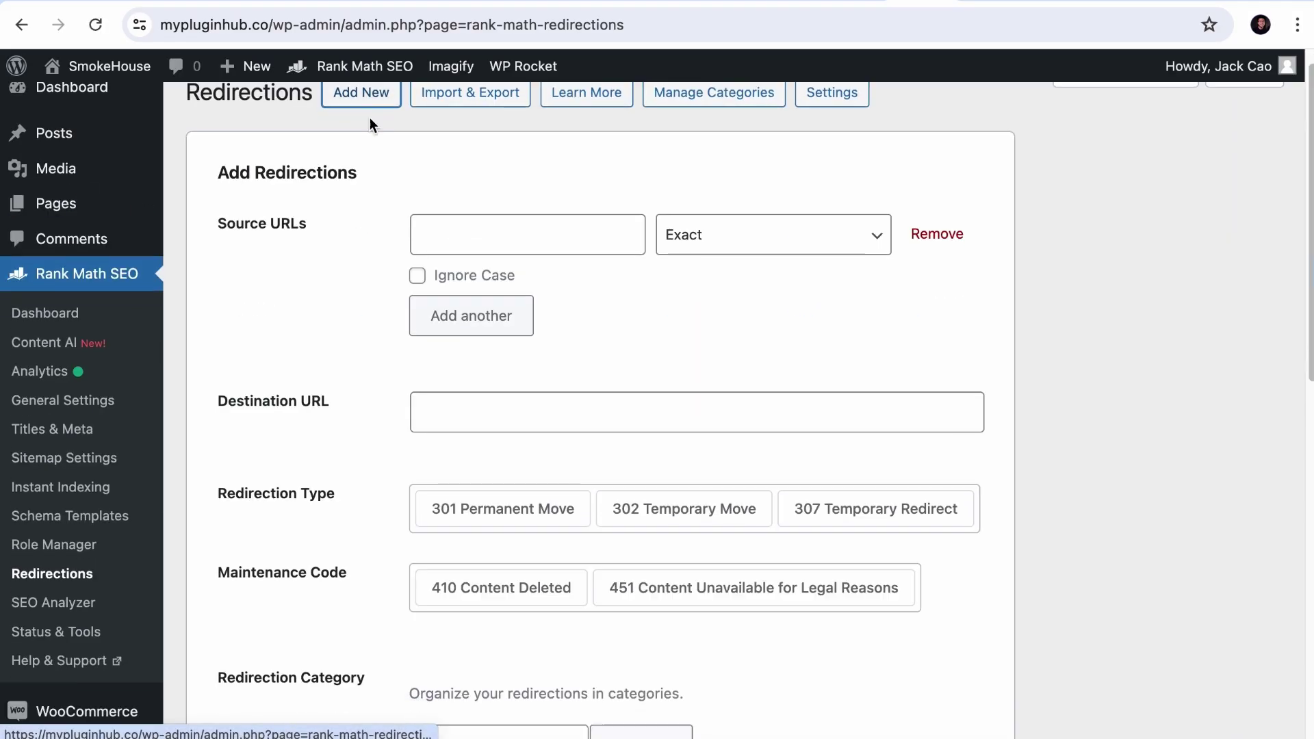
click(525, 198)
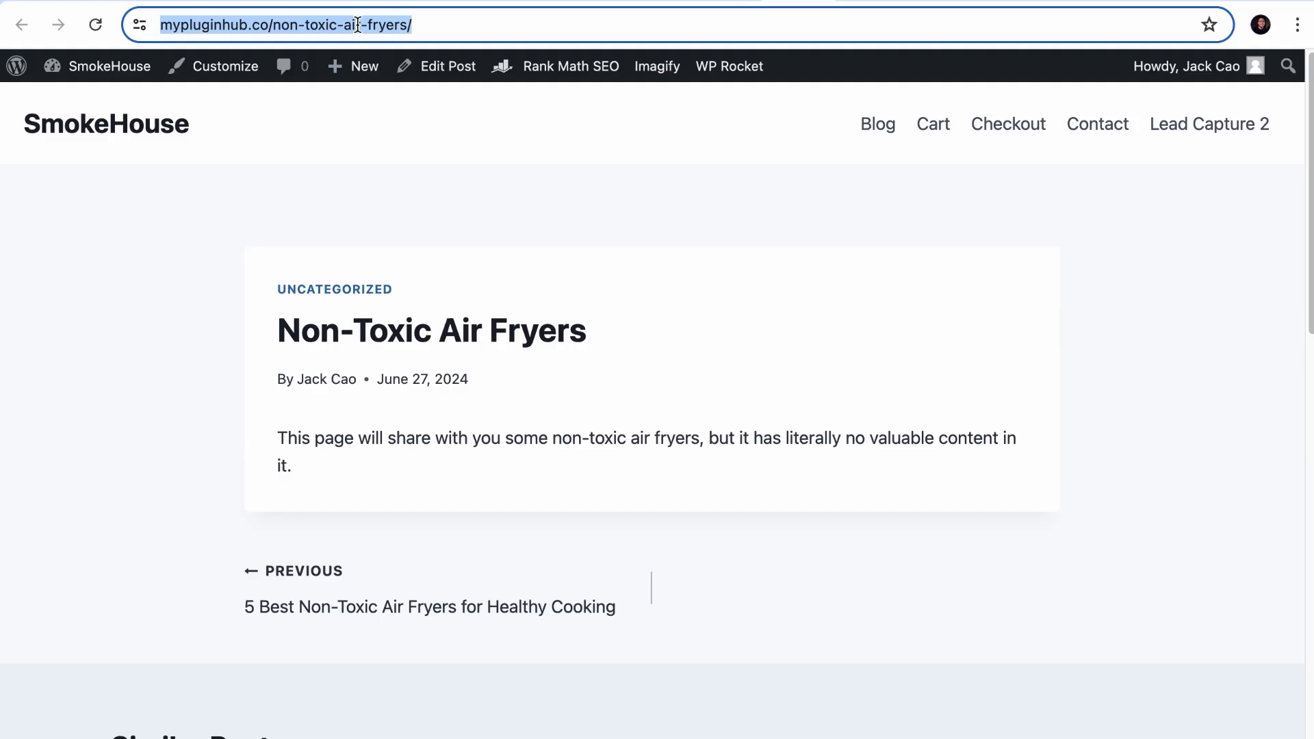
right_click(358, 26)
click(406, 194)
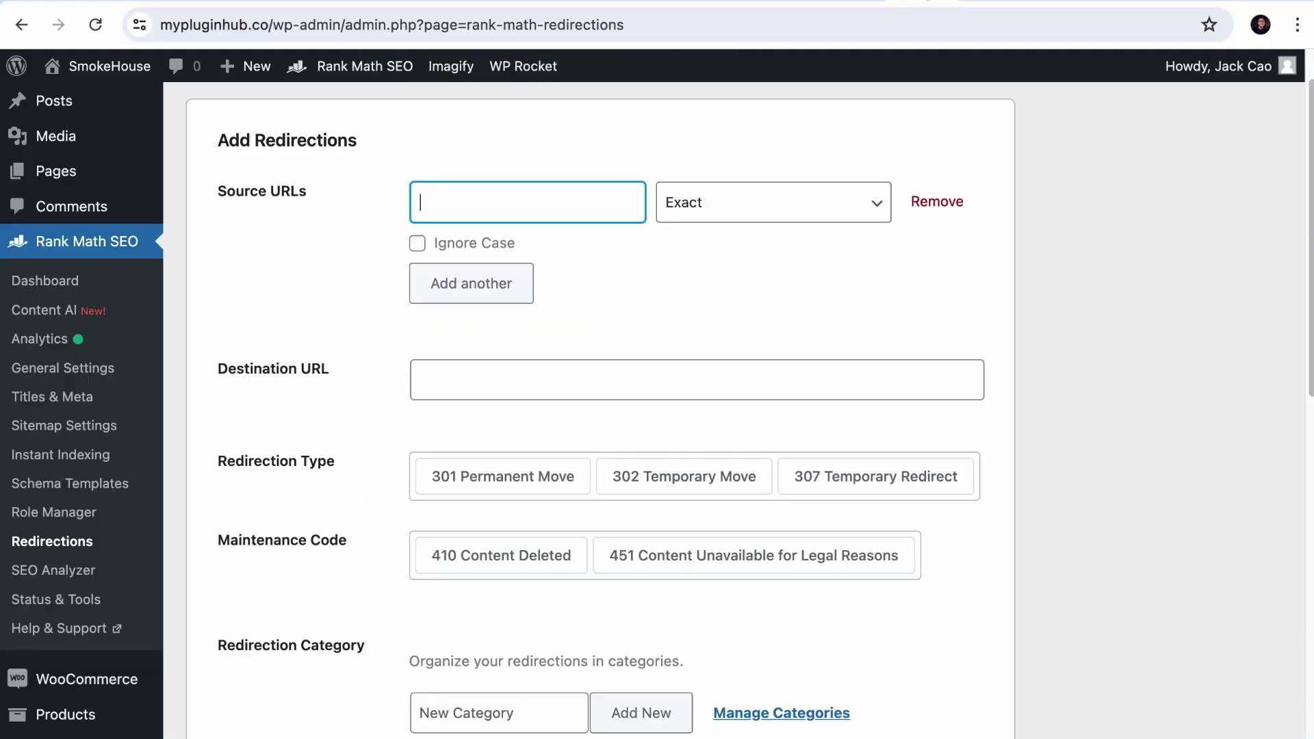
key(super+v)
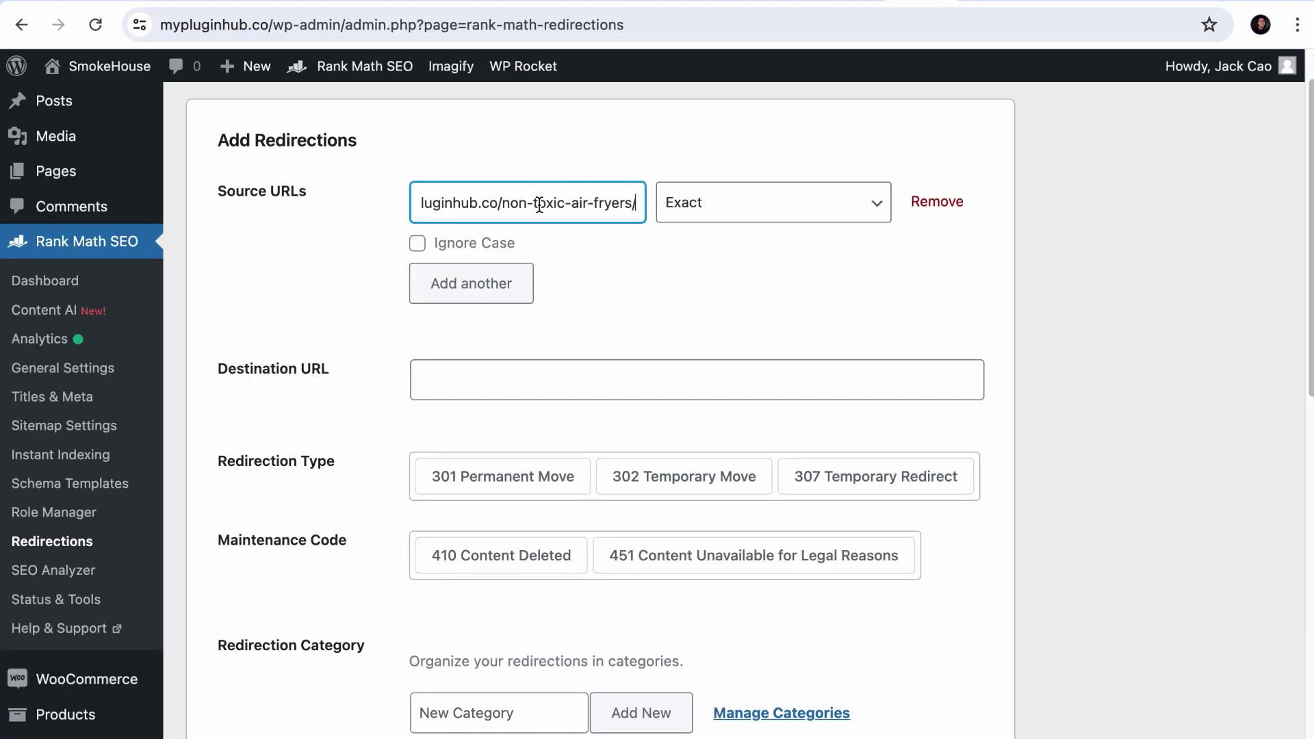
click(510, 370)
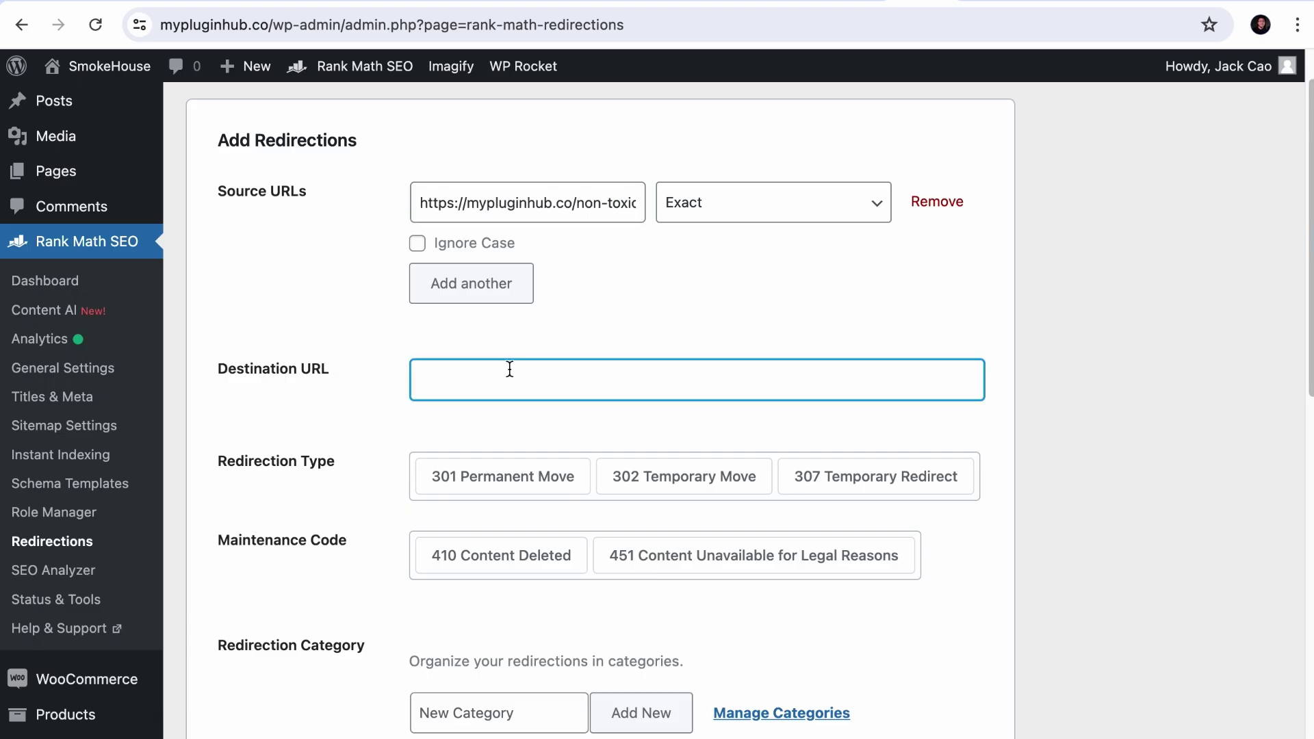
click(860, 1)
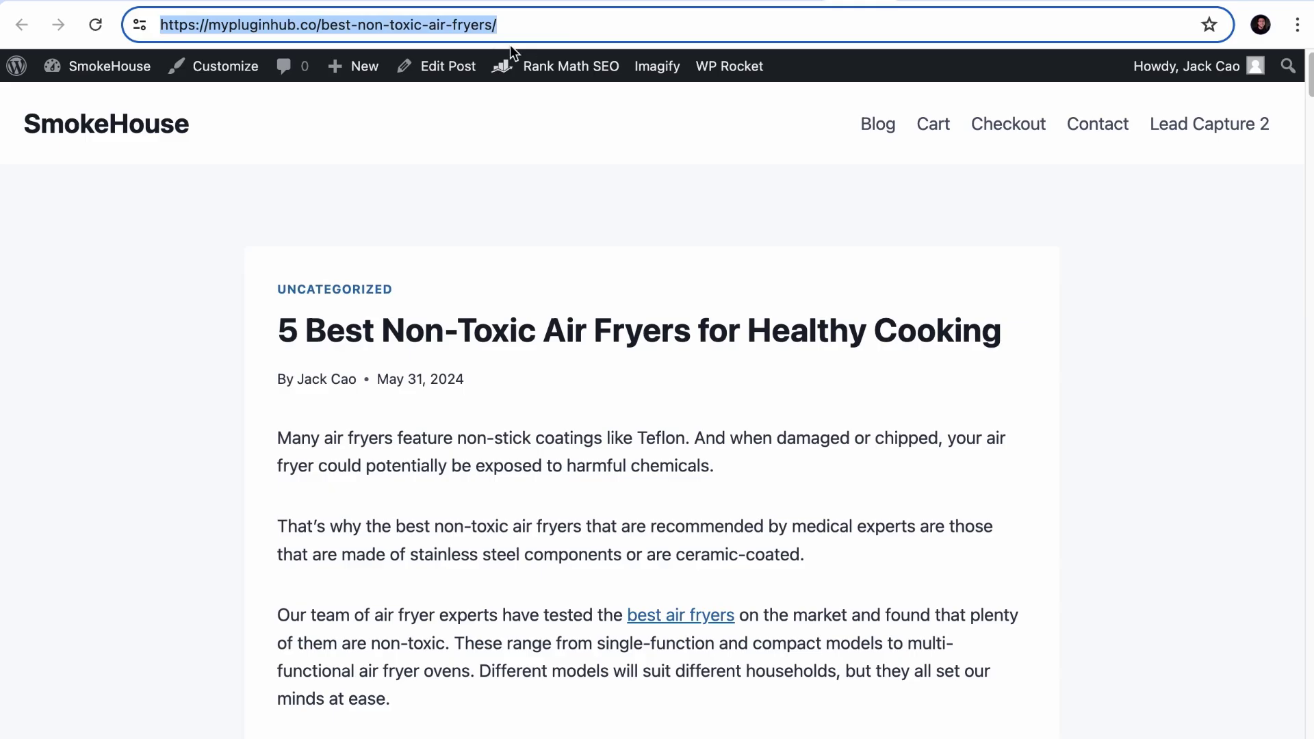
right_click(479, 26)
click(535, 195)
key(ctrl+shift+Tab)
key(super+v)
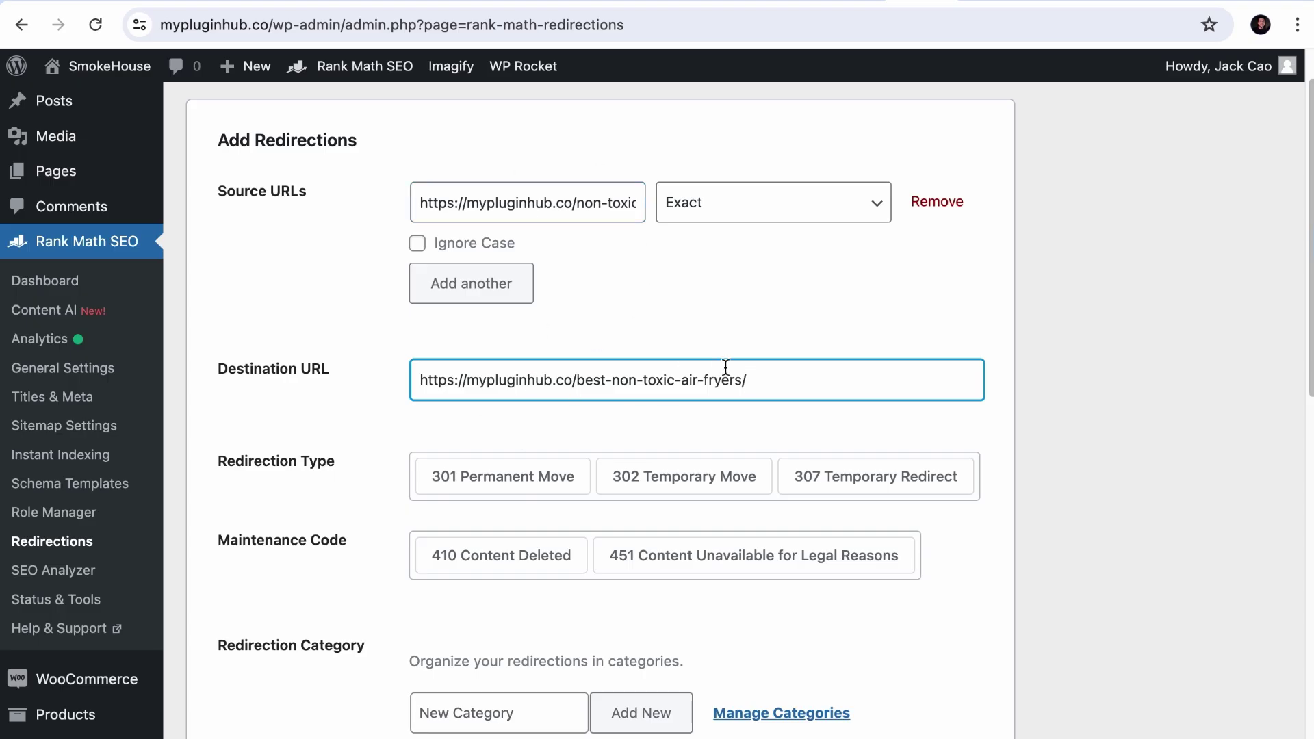
Step: Set the redirection type to 301 Permanent Move and add the redirection with its status on Activate
scroll(726, 367, down, 3)
click(507, 378)
scroll(514, 465, down, 3)
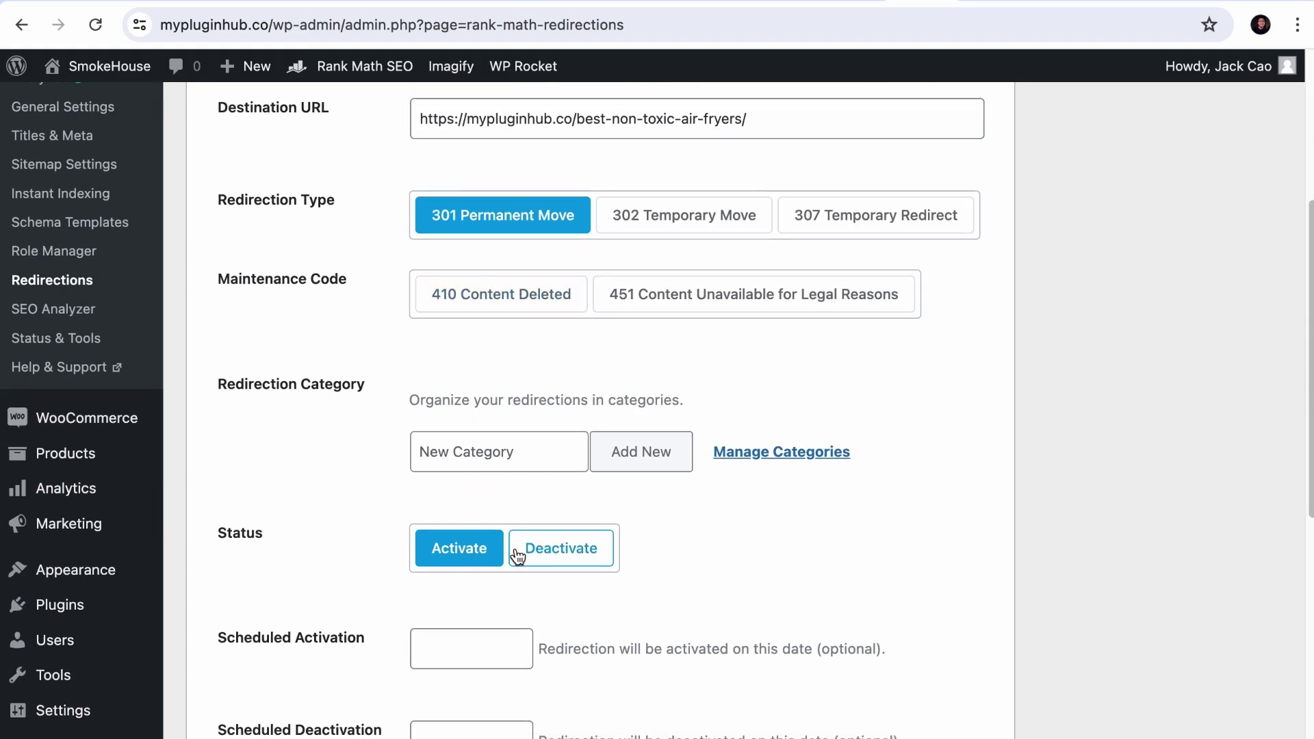
scroll(517, 556, down, 8)
click(903, 460)
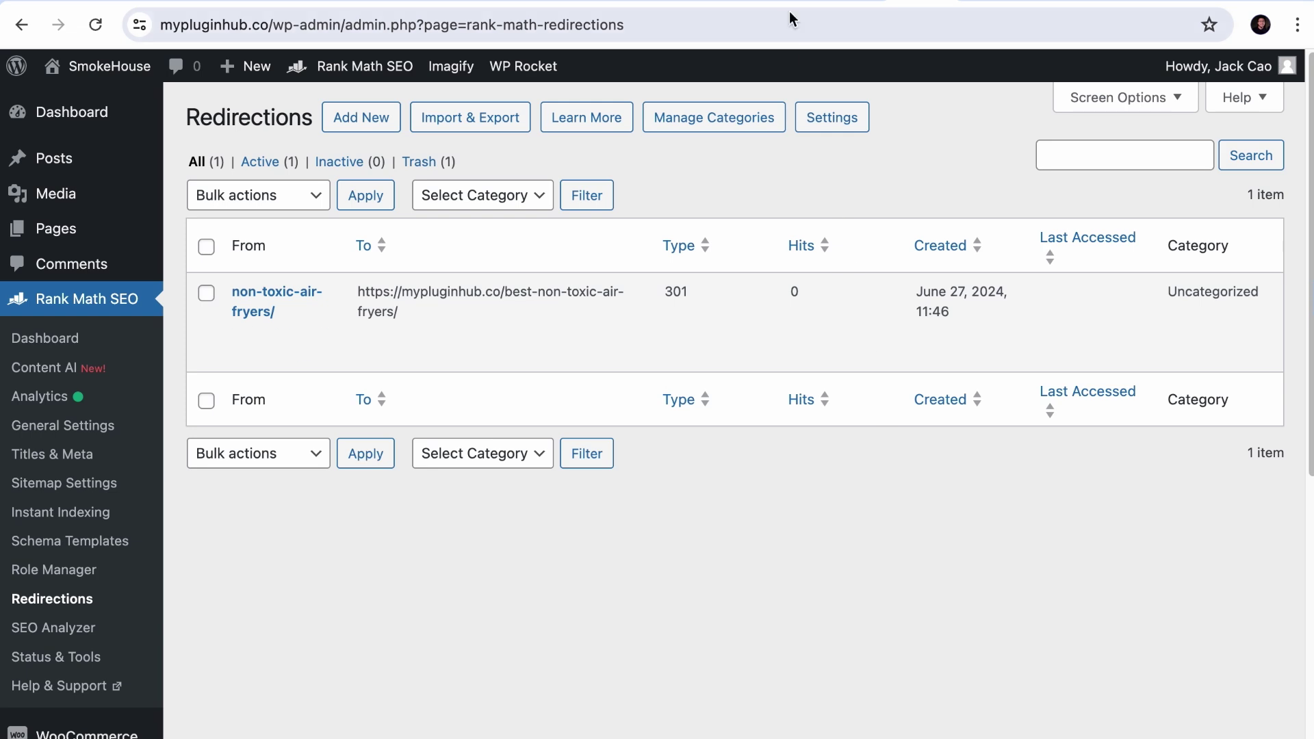
Step: Reload the Non-Toxic Air Fryers page to test the redirection
click(793, 24)
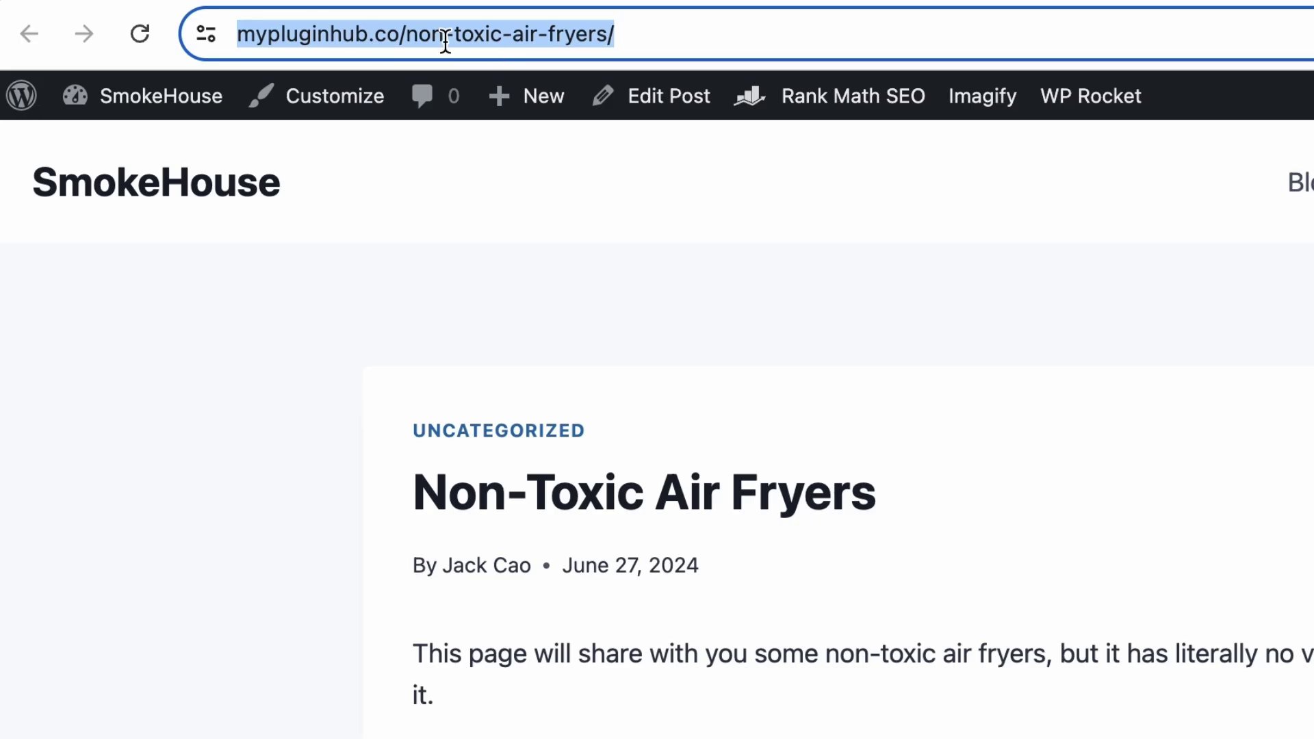
click(137, 31)
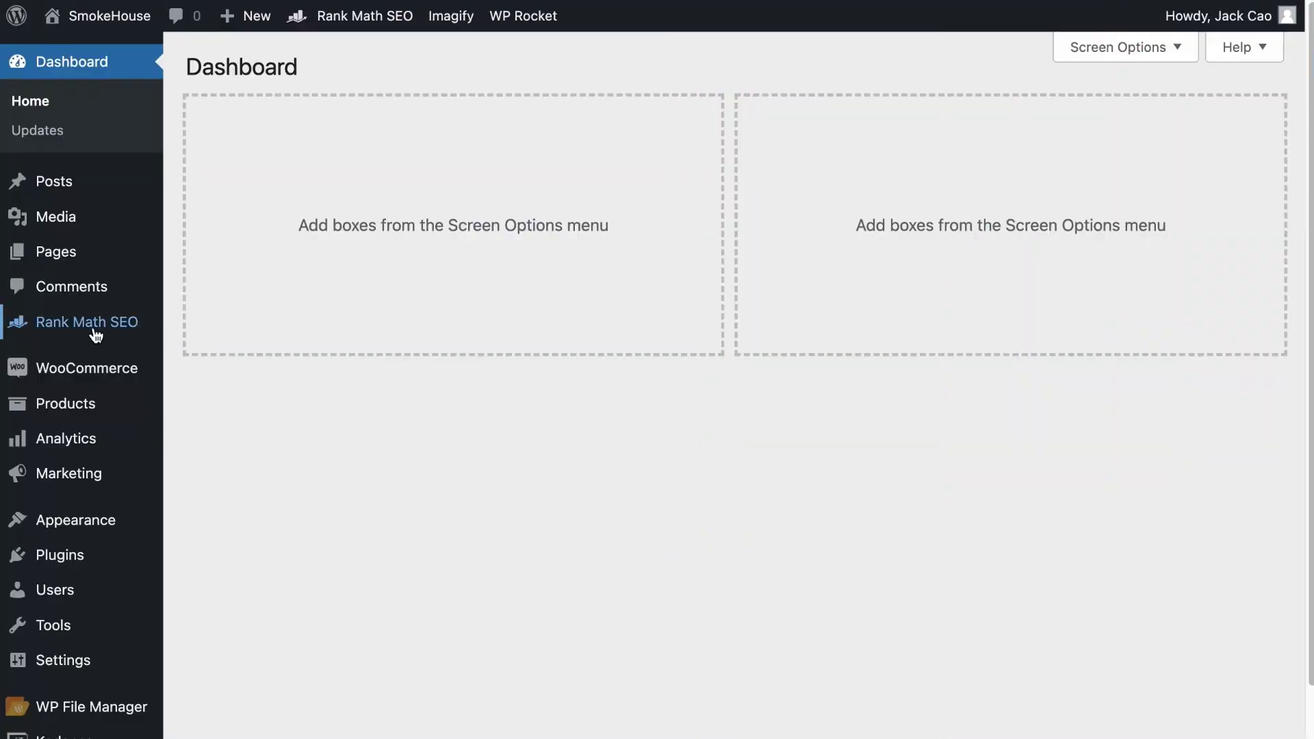
Step: Open Rank Math's Titles & Meta settings and review the Global Meta options, including the robots meta checkboxes
mouse_move(41, 327)
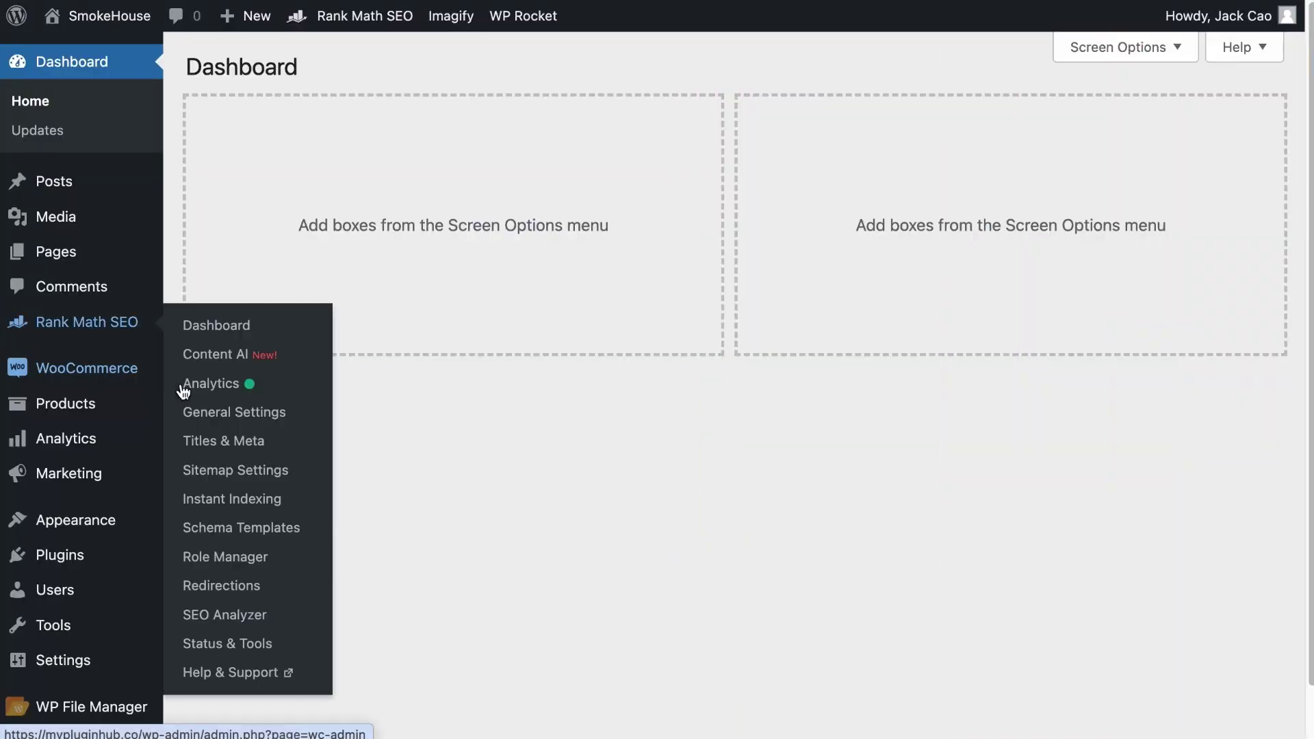
click(228, 446)
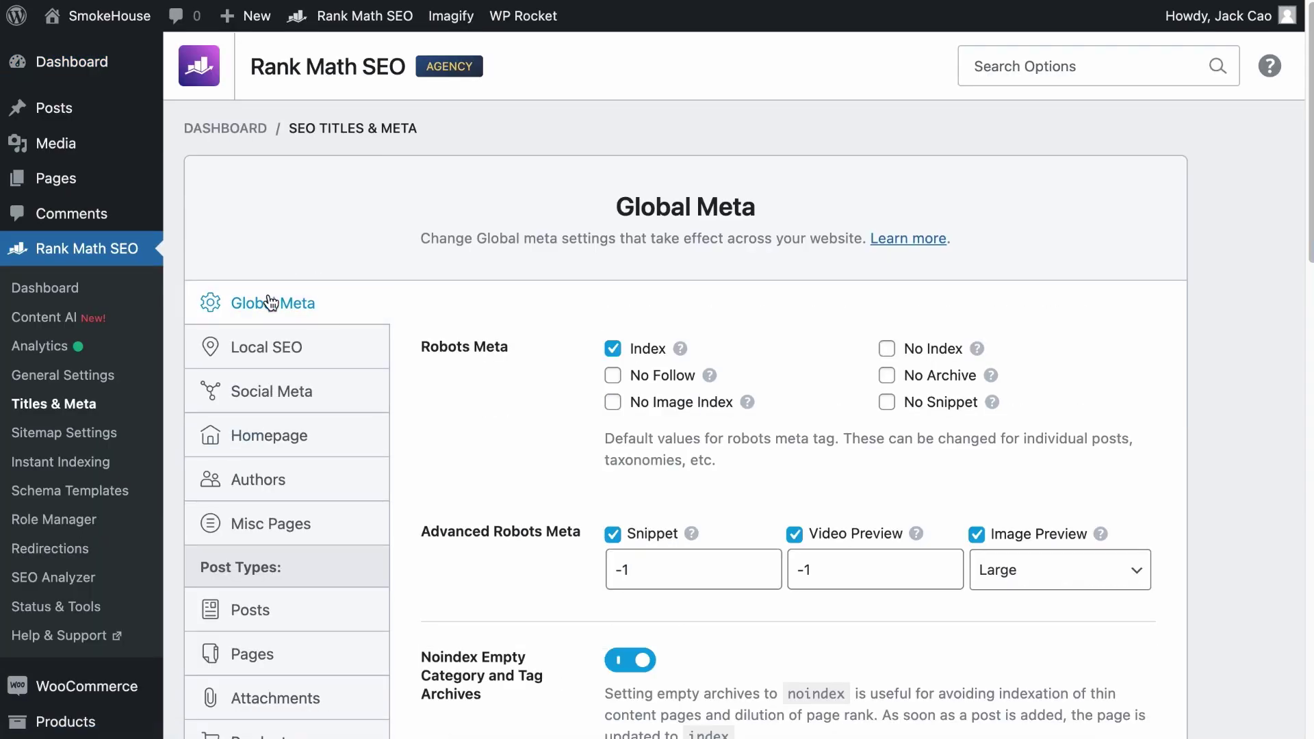
click(614, 377)
click(615, 379)
scroll(1027, 528, down, 1)
scroll(1027, 524, down, 20)
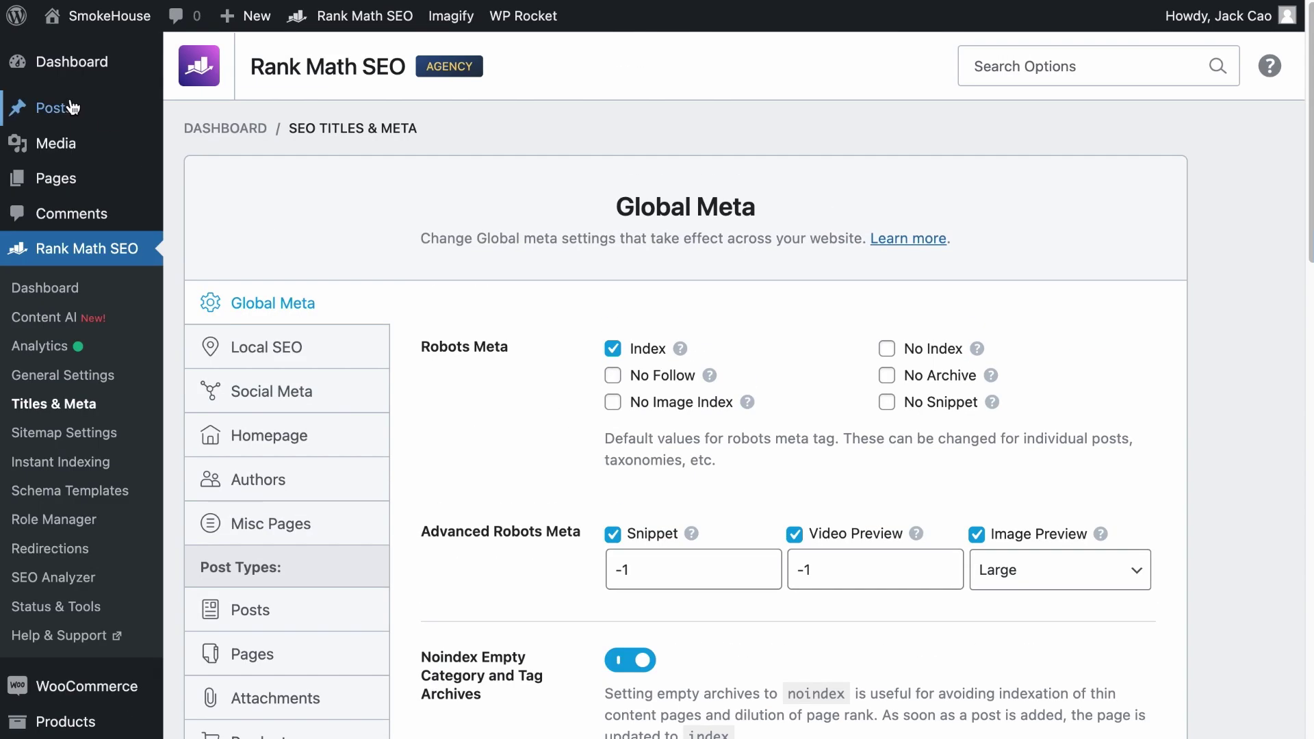
Step: Open the "Pellet Smoker vs Electric Smoker – 5 Critical Differences" post for editing and show its advanced Rank Math settings
mouse_move(55, 108)
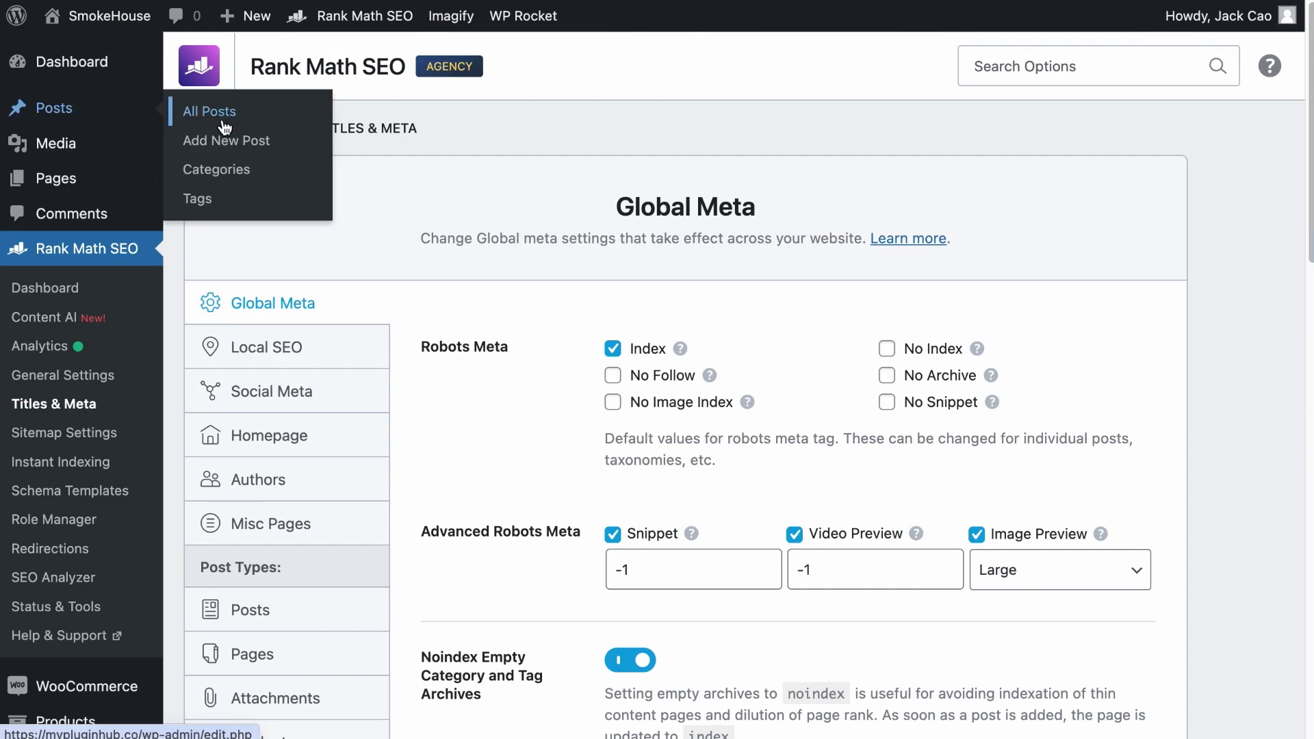
click(218, 117)
click(999, 255)
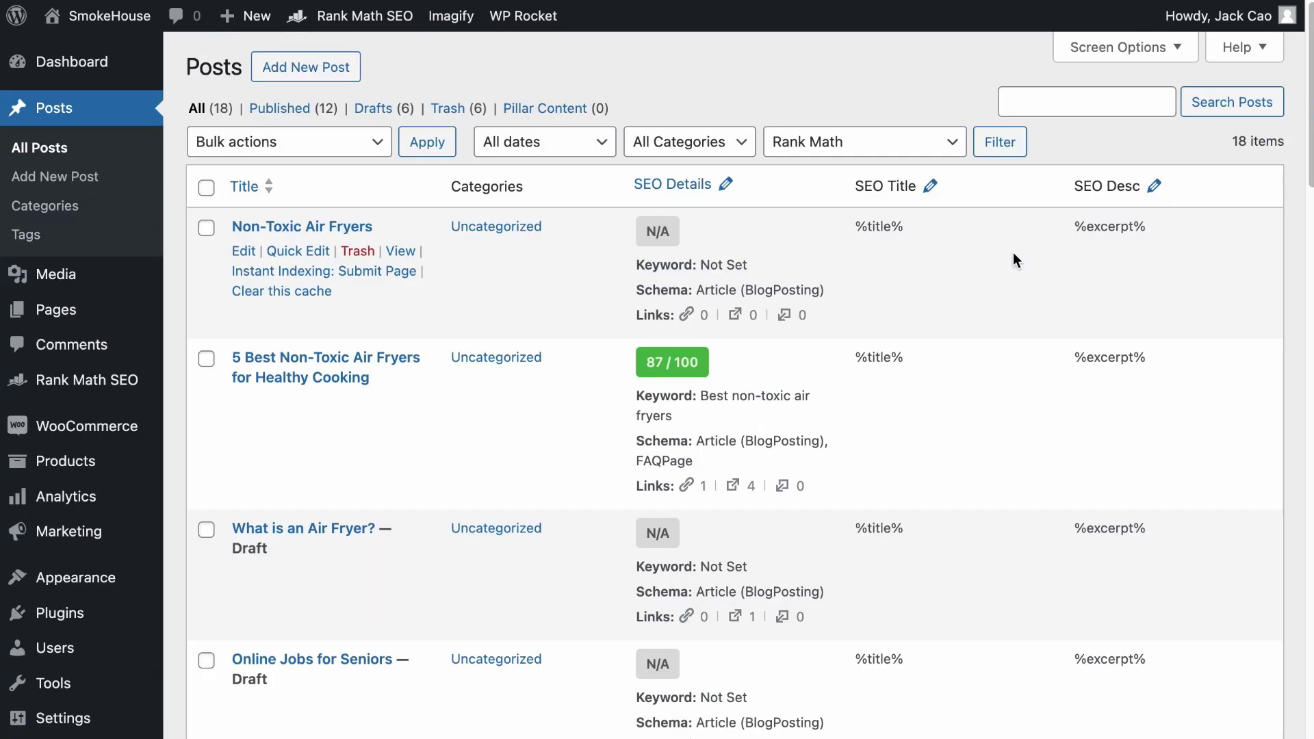
scroll(798, 376, down, 4)
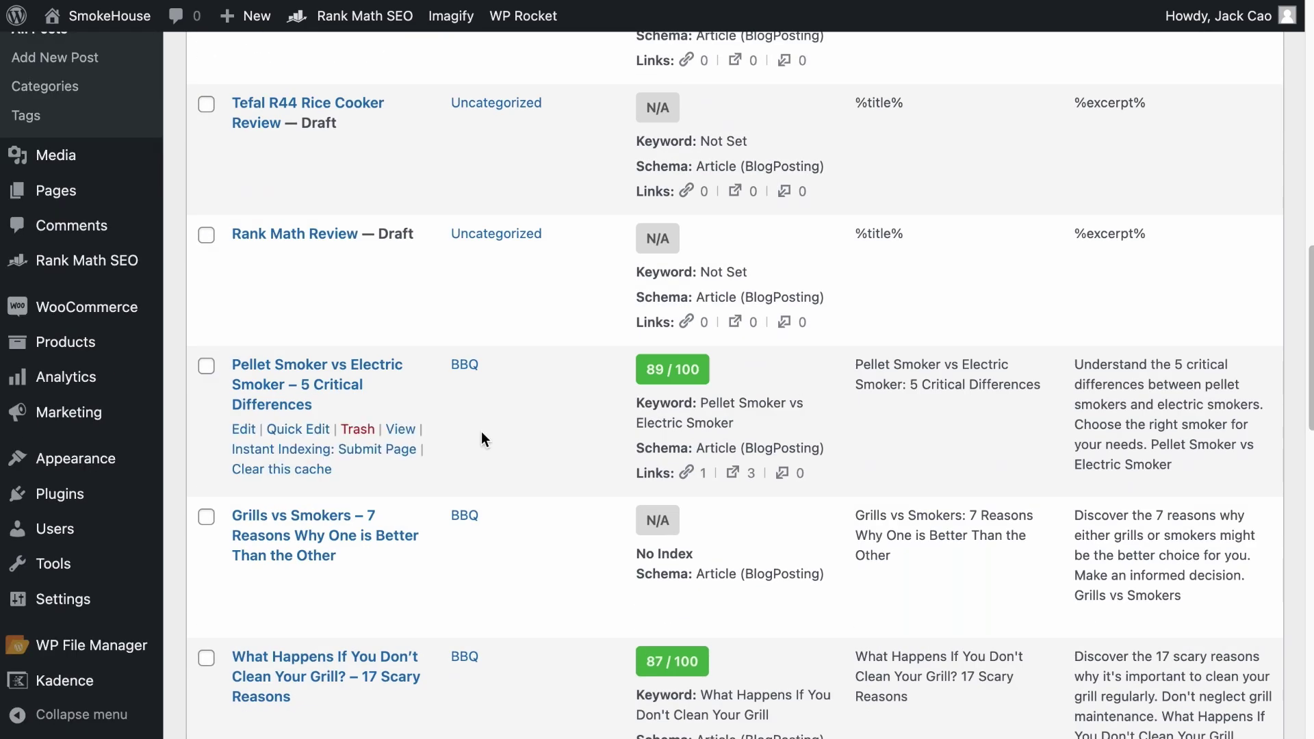
click(245, 430)
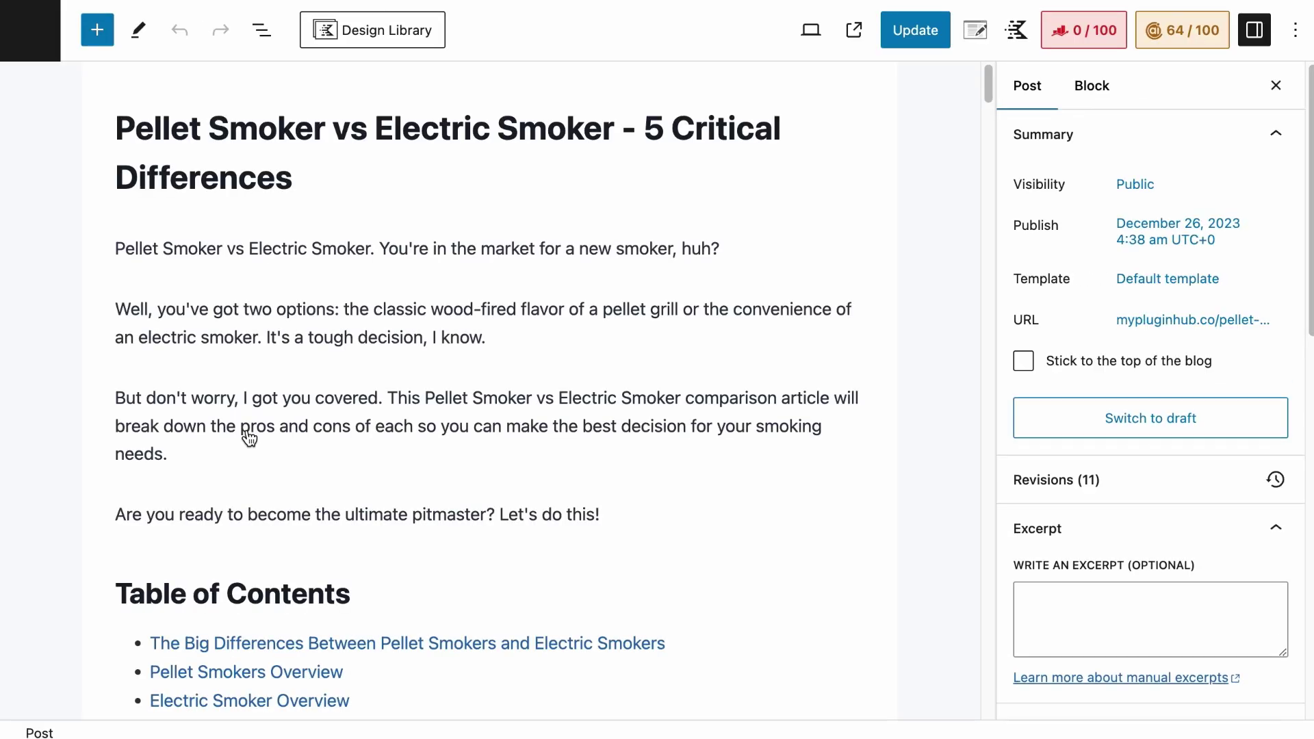
click(1054, 34)
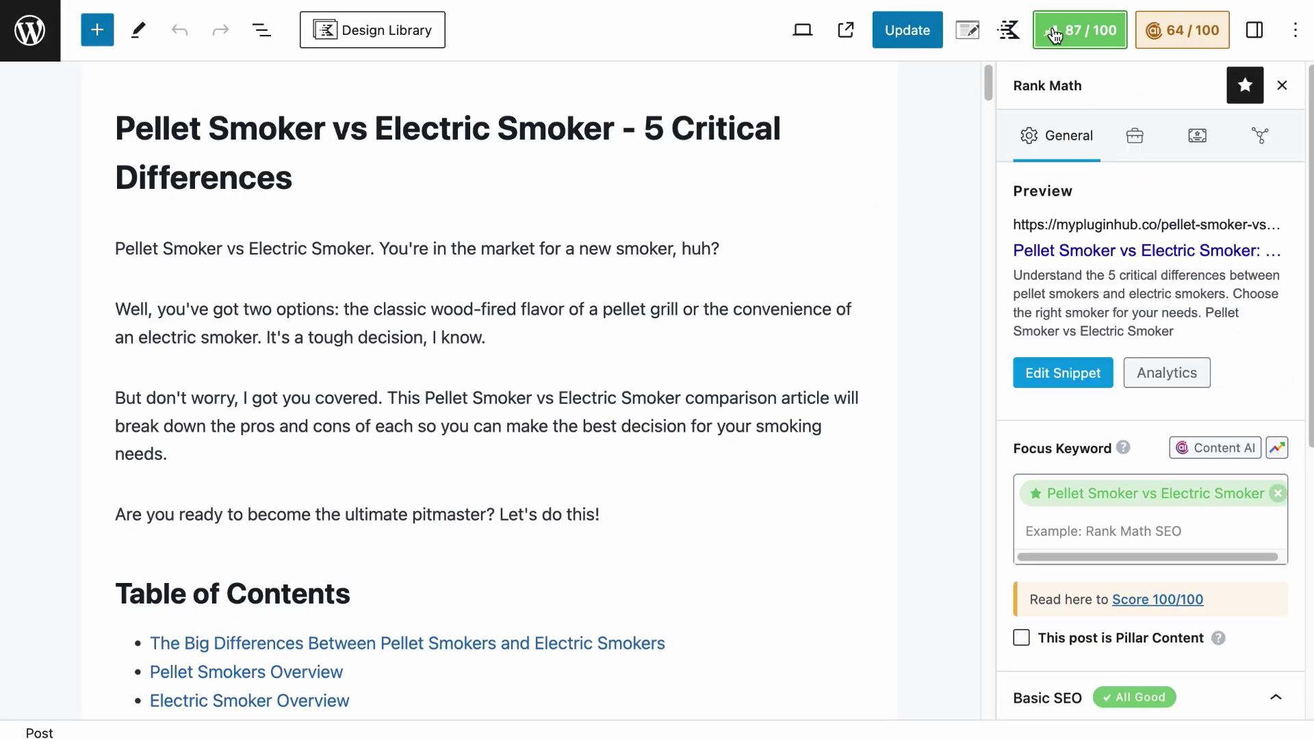
click(1142, 153)
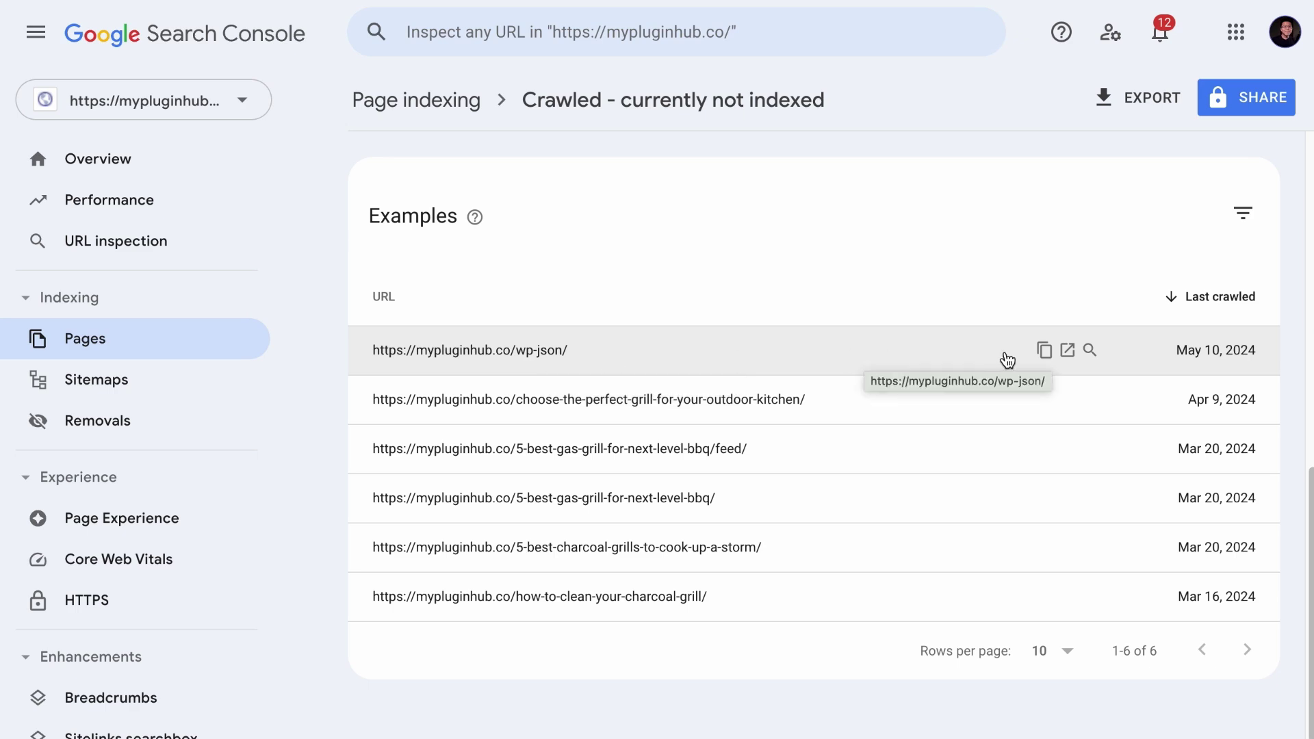
click(1067, 351)
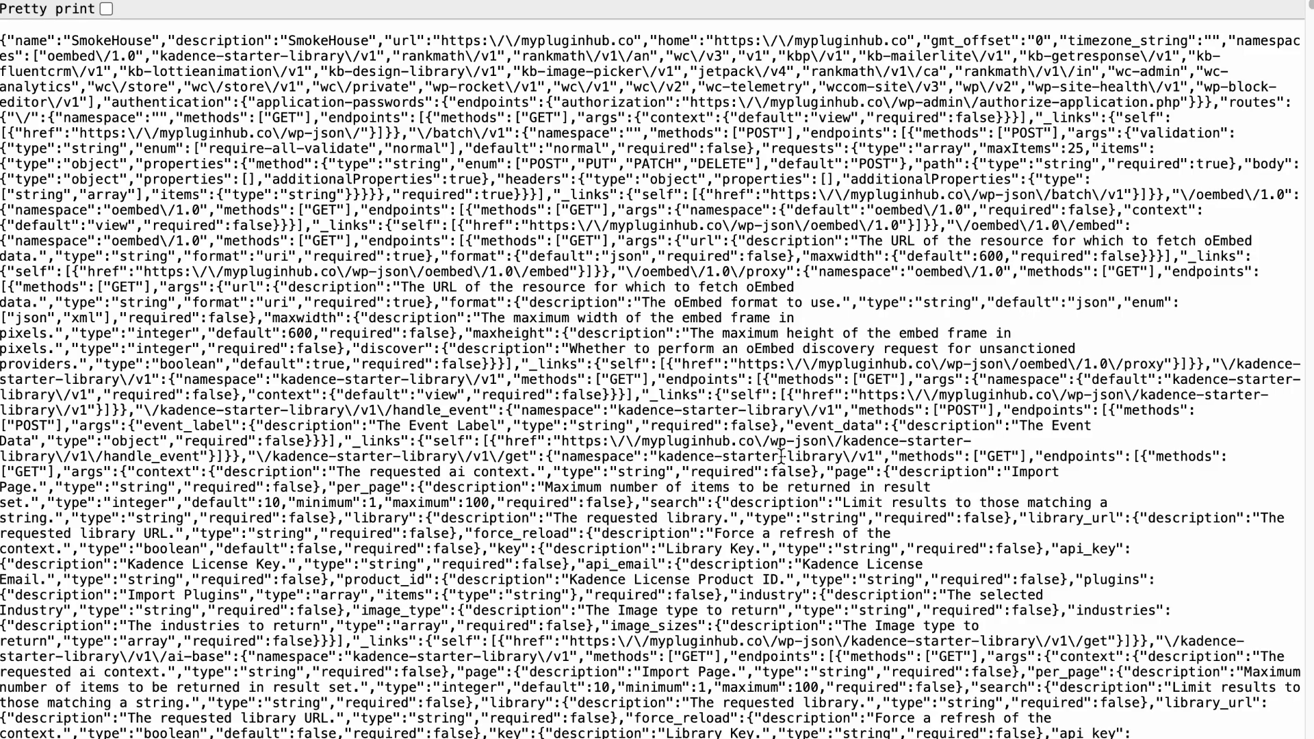
key(ctrl+w)
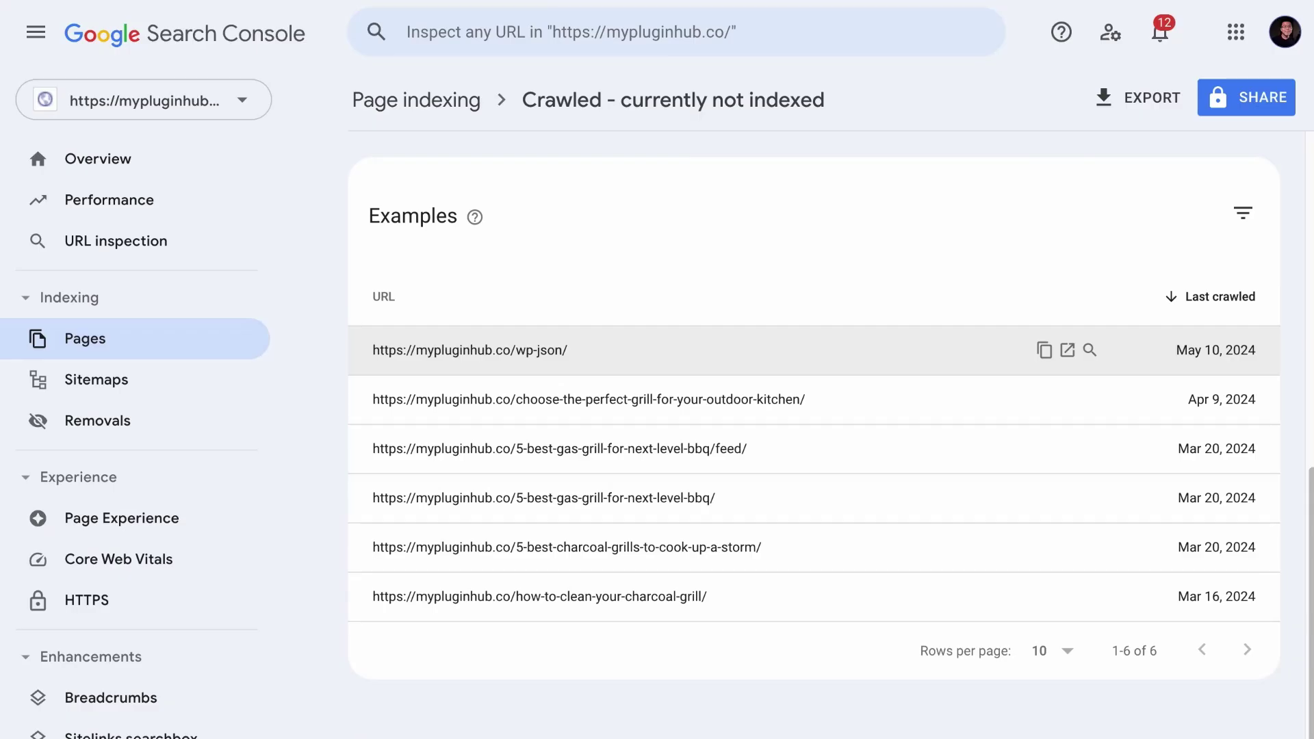